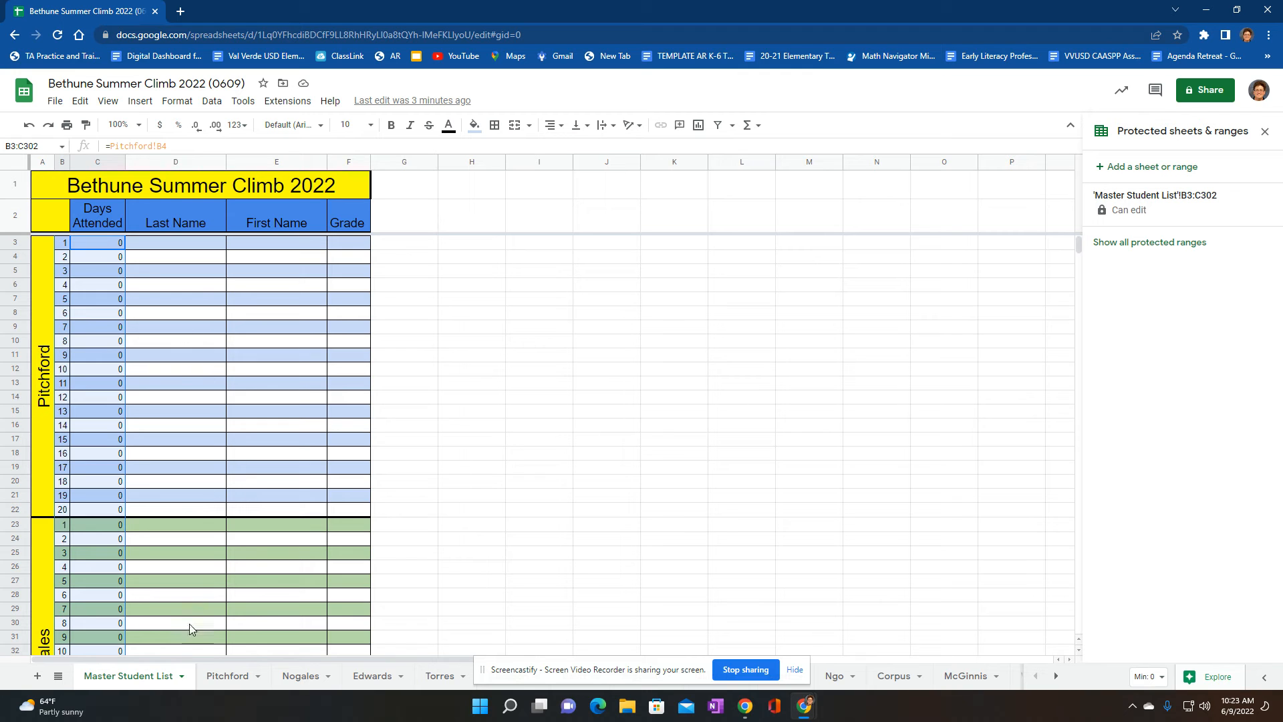
# Mark the first student present for July 18 on the first class sheet and check the student's days attended on the Master Student List
pyautogui.click(218, 676)
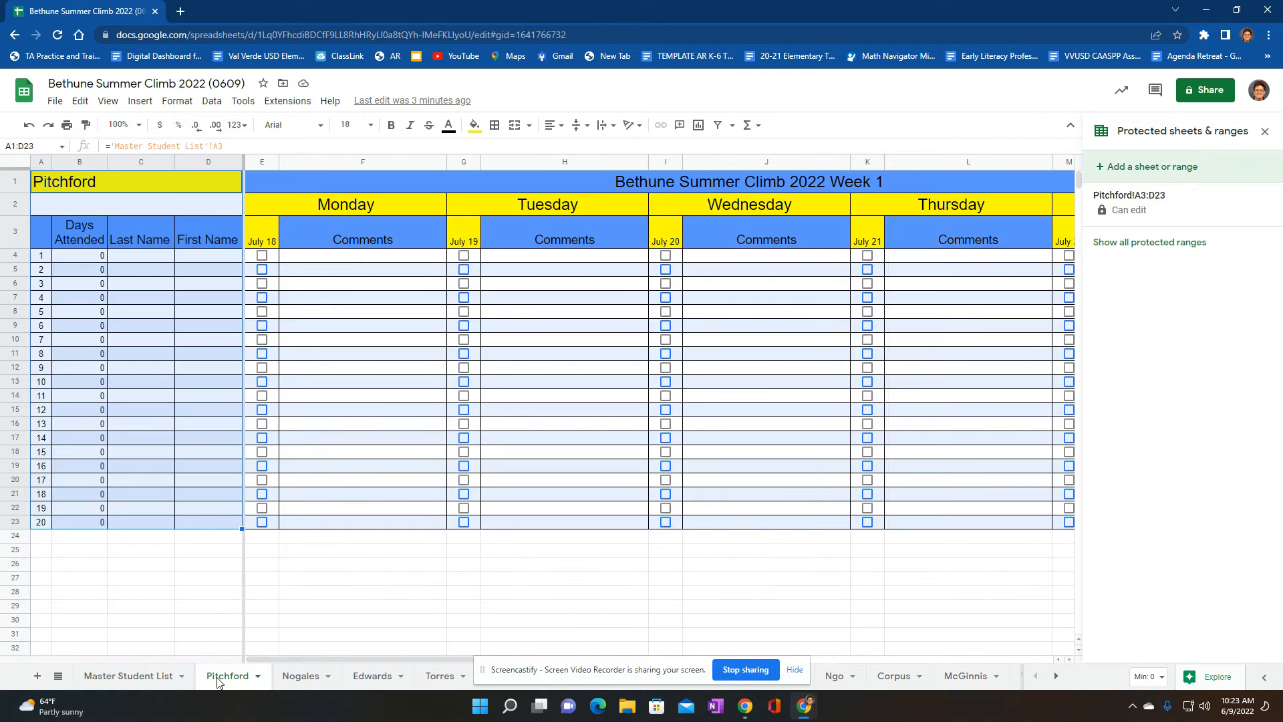
pyautogui.click(155, 676)
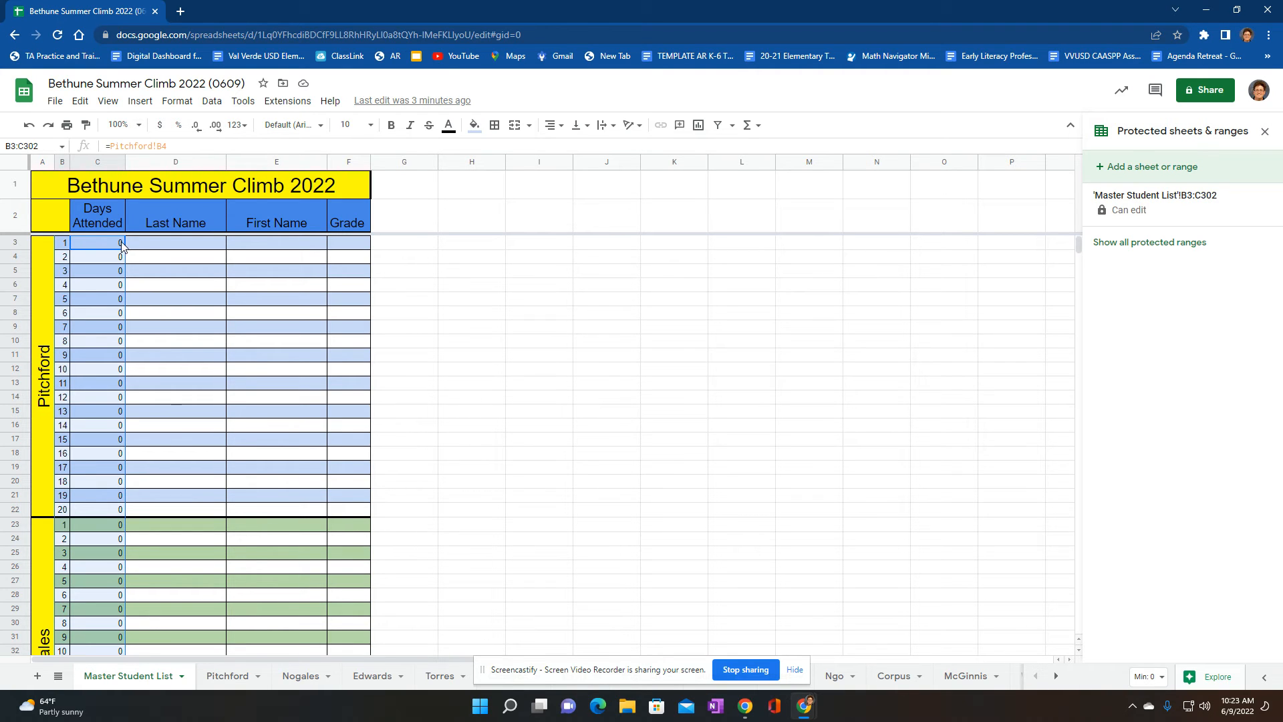
pyautogui.click(225, 677)
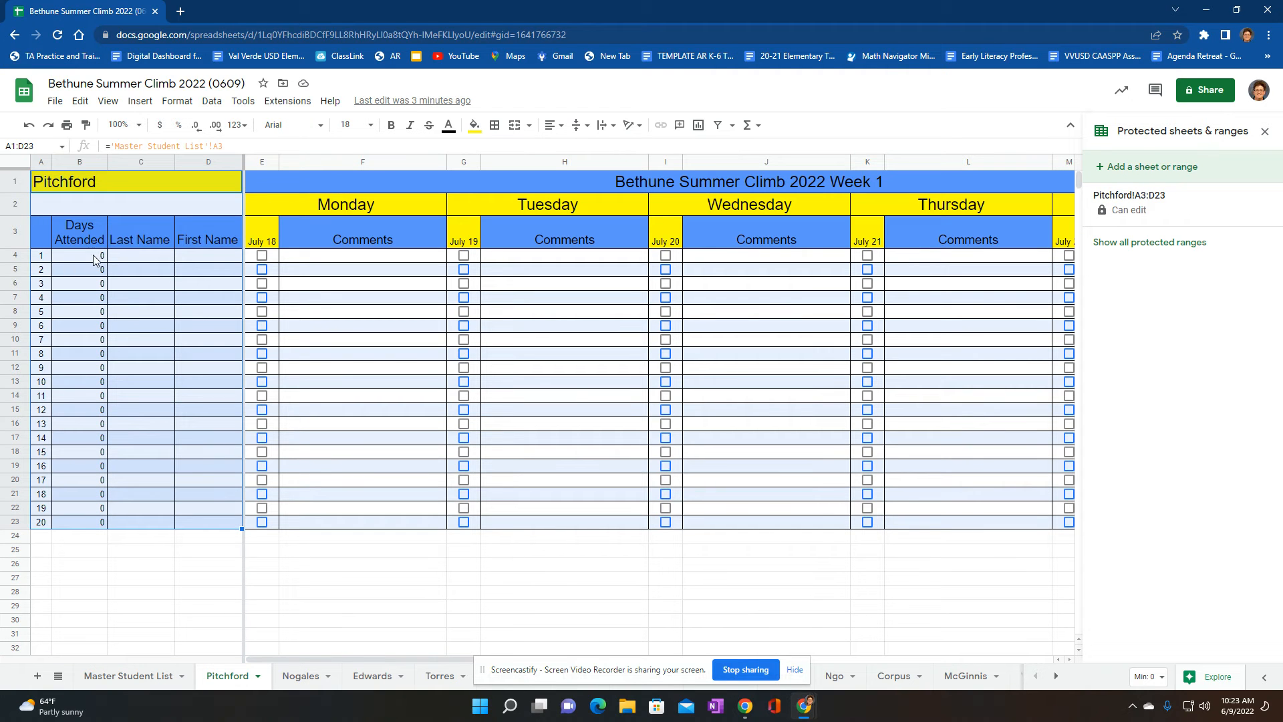
pyautogui.click(261, 255)
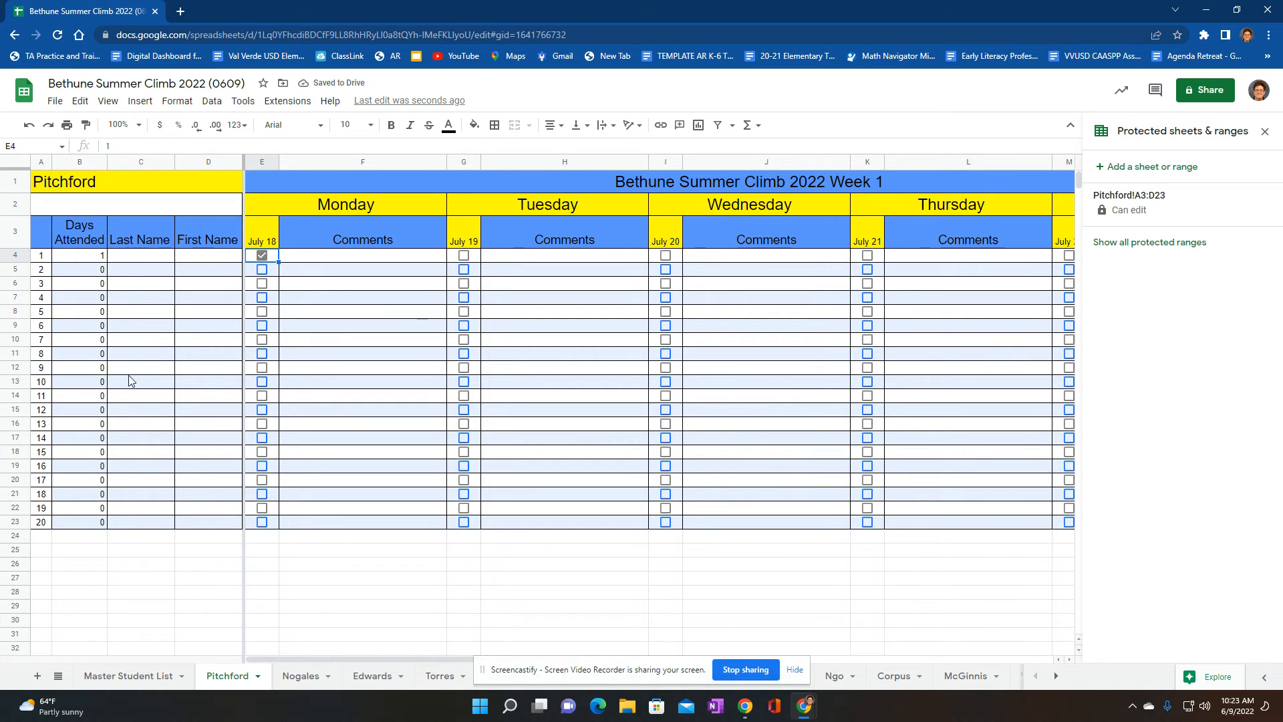
pyautogui.click(95, 677)
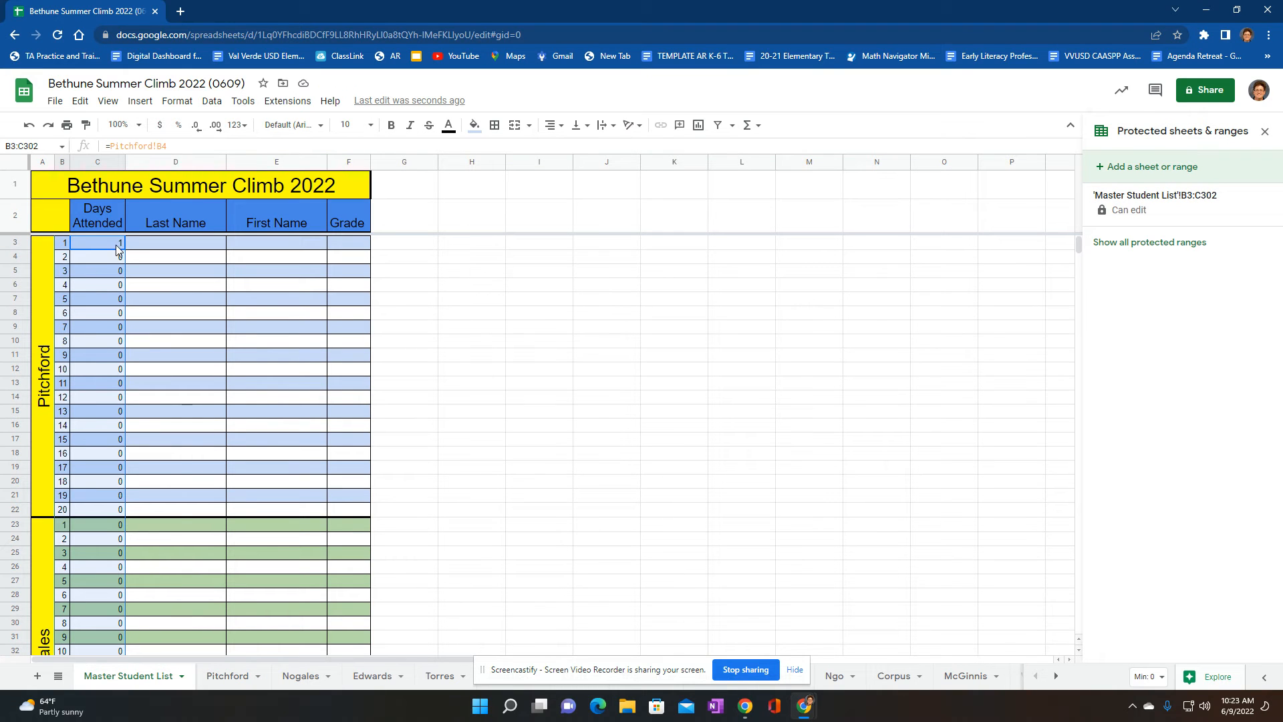
# Mark the first student present for July 19 on the first class sheet and recheck days attended on the Master Student List
pyautogui.click(220, 676)
pyautogui.click(464, 256)
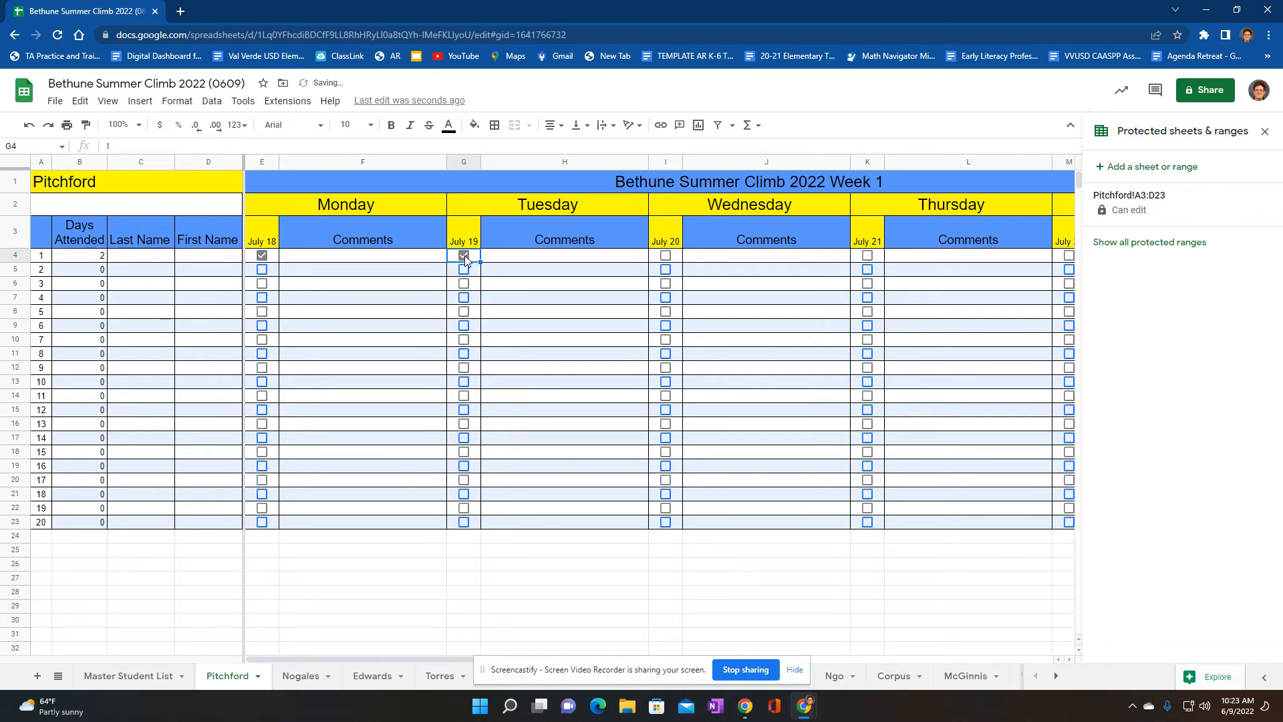
pyautogui.click(134, 675)
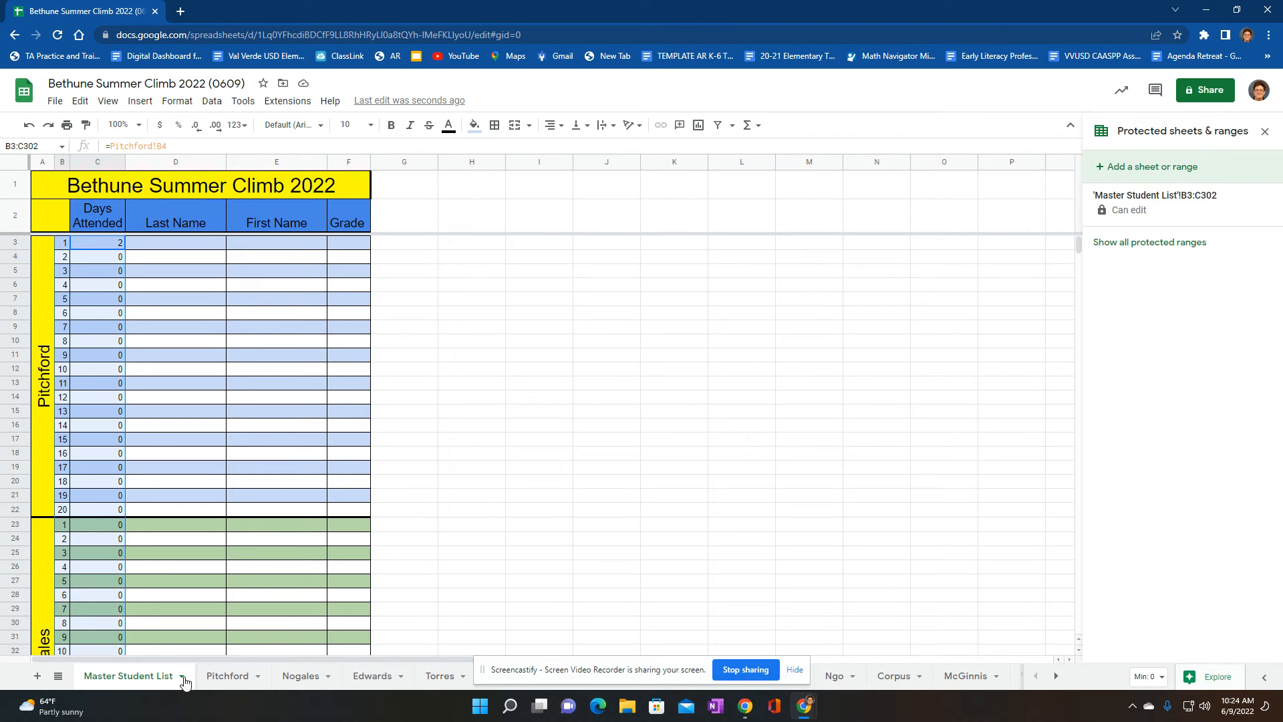
# Clear the first student's July 19 and July 18 attendance marks on the first class sheet
pyautogui.click(223, 675)
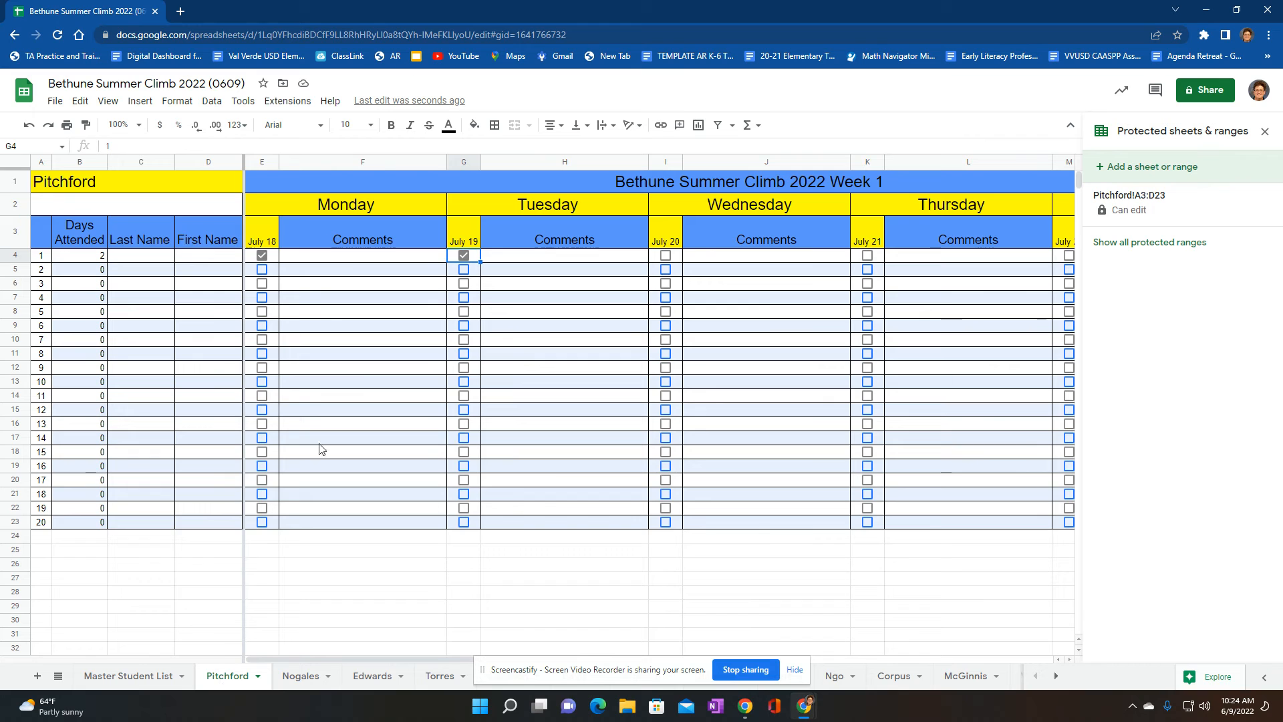
pyautogui.click(464, 256)
pyautogui.click(262, 255)
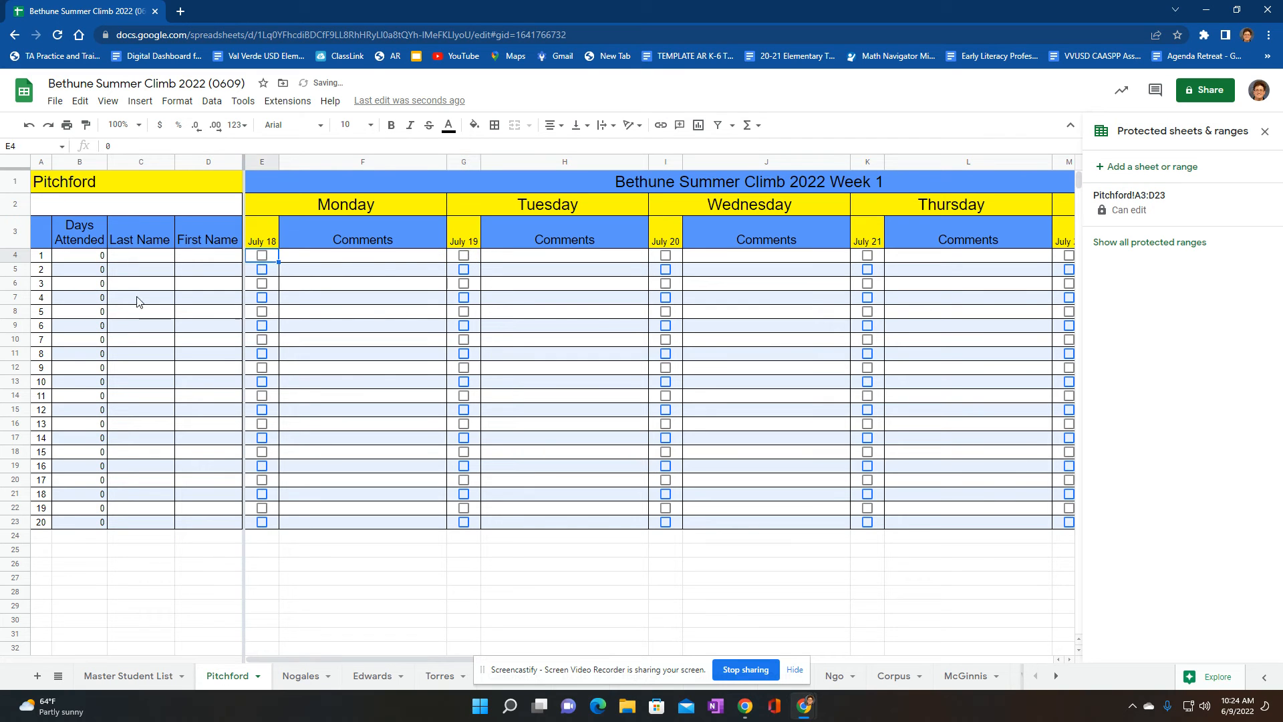
# Enter the first student's last and first name in row 3 of the Master Student List and view them on the first class sheet
pyautogui.click(105, 671)
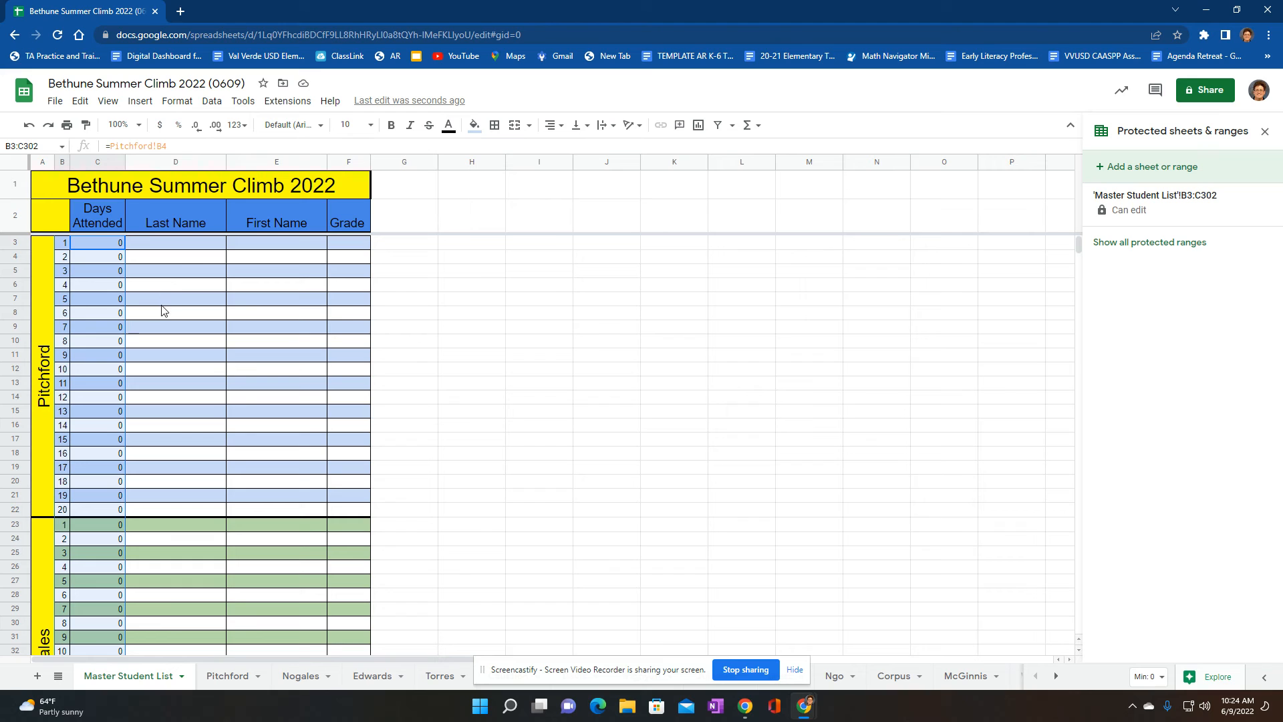
pyautogui.click(183, 245)
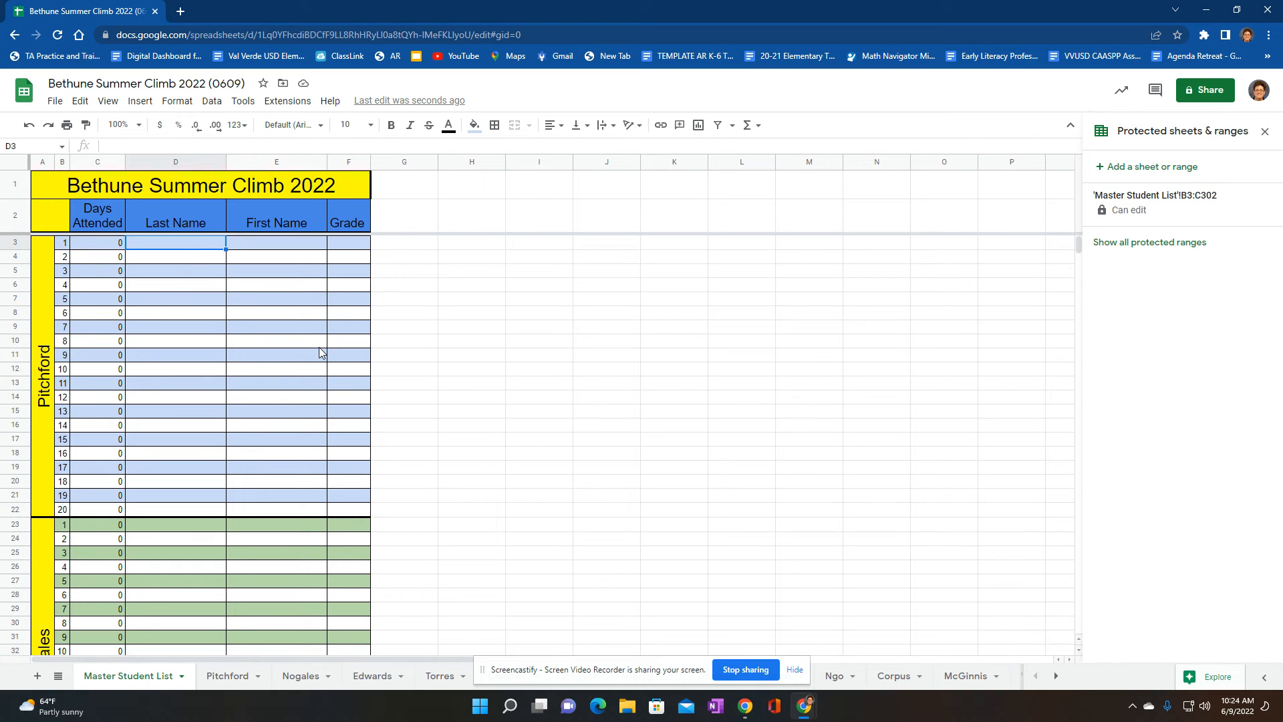
pyautogui.press('Tab')
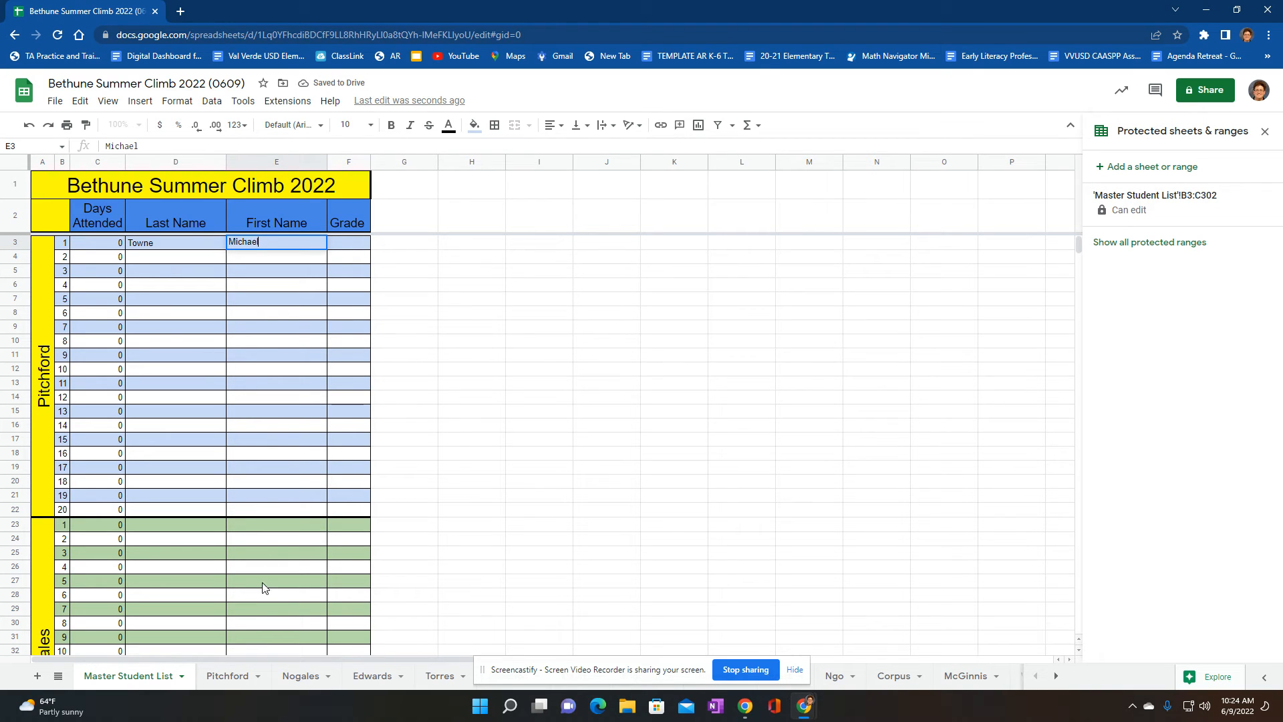
pyautogui.click(229, 675)
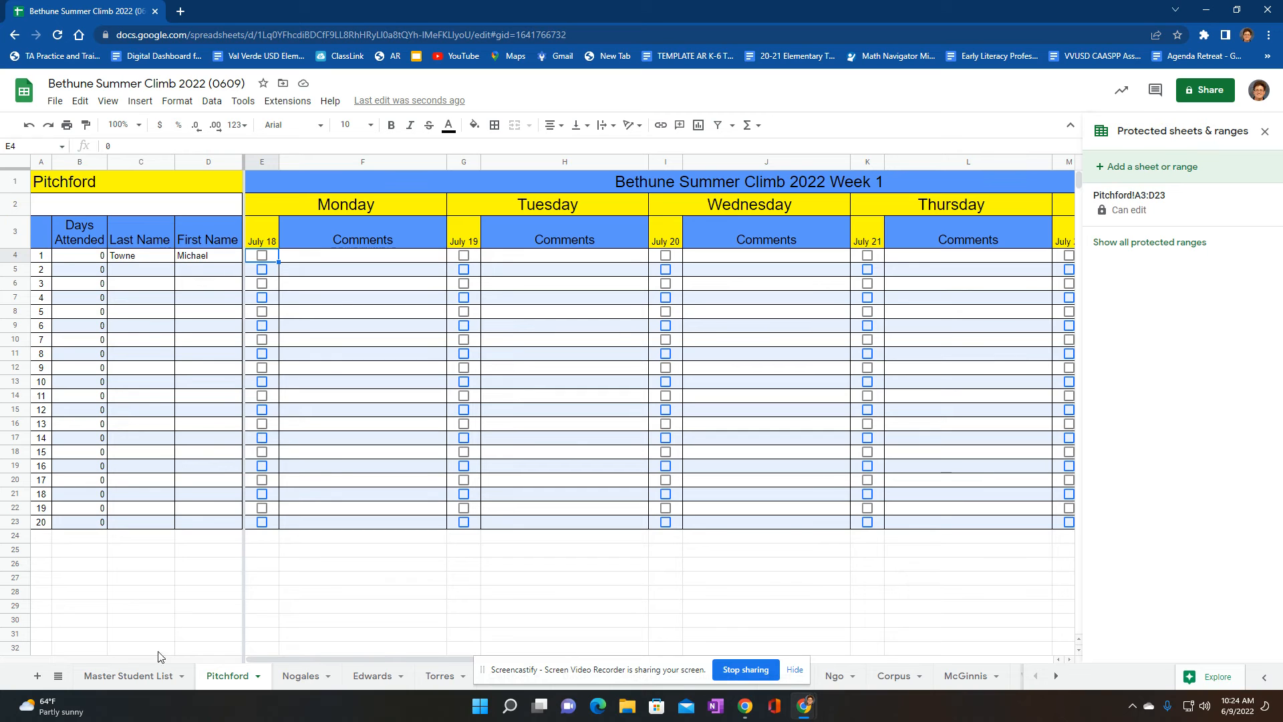
# Mark the first student present for July 18, July 19 and July 20 on the first class sheet
pyautogui.click(131, 682)
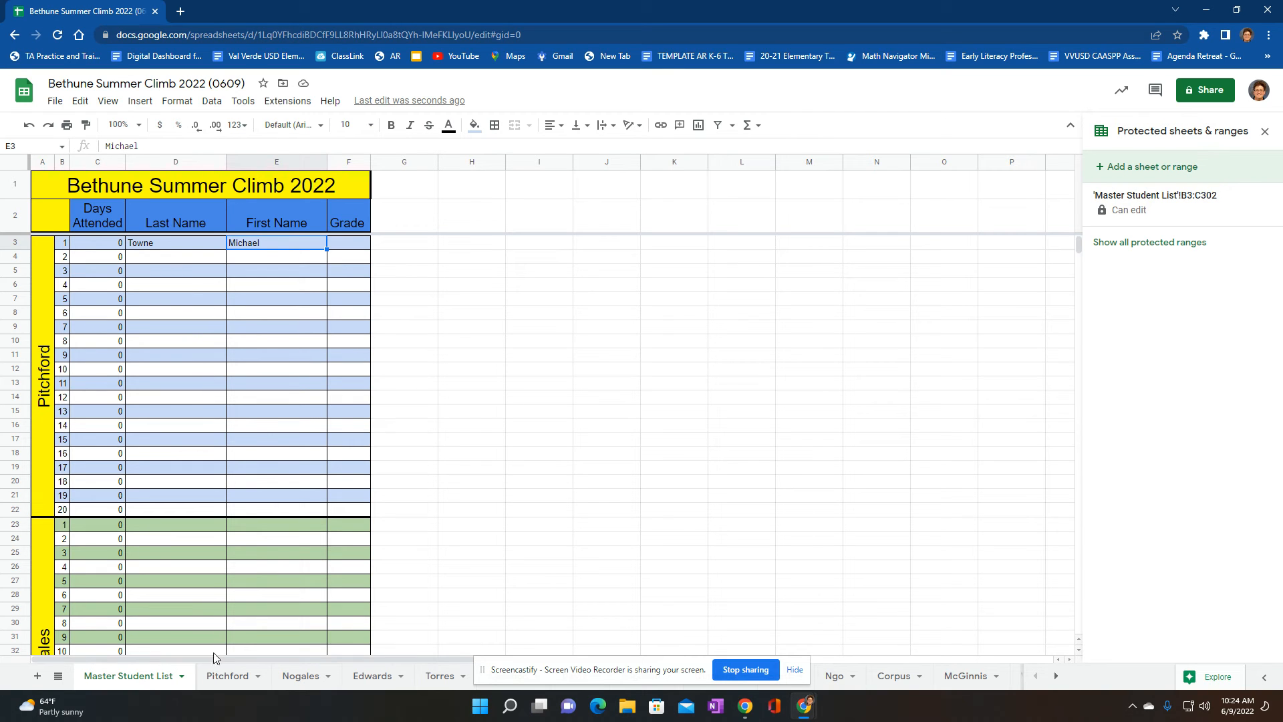
pyautogui.click(217, 681)
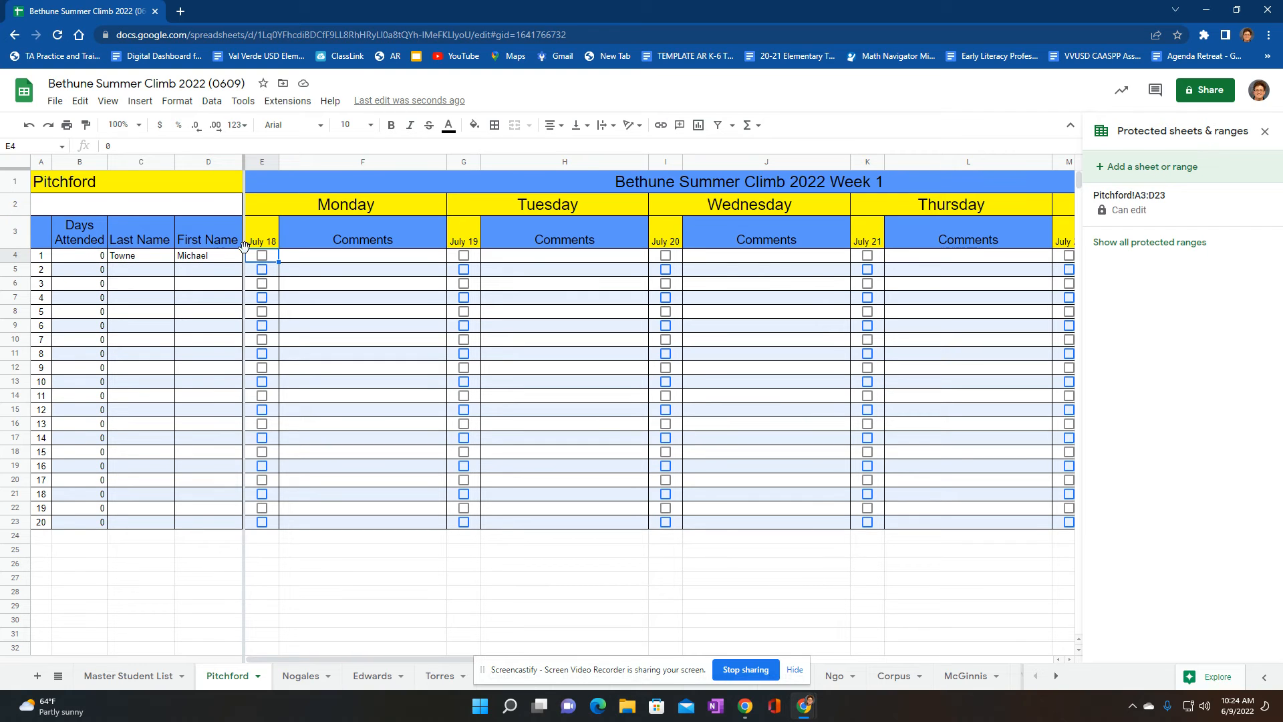
pyautogui.click(262, 255)
pyautogui.click(464, 255)
pyautogui.click(665, 257)
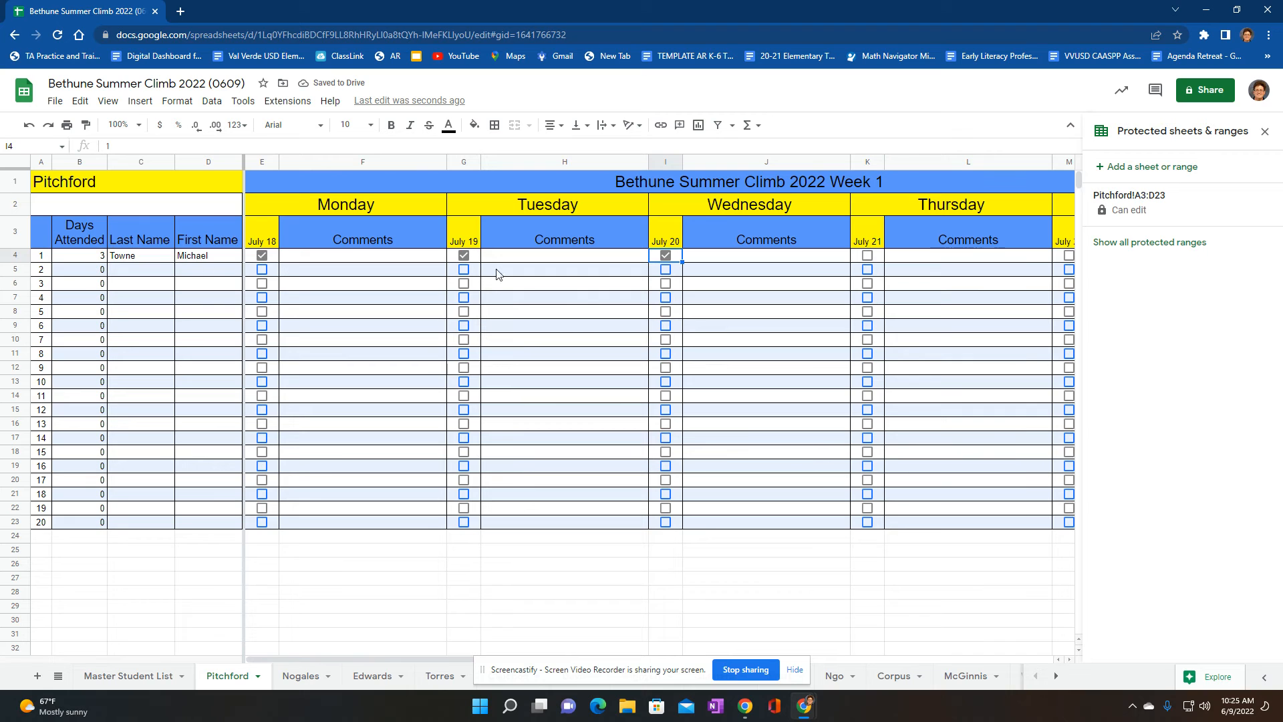
# Compare the first student's attendance on the class sheet with the Master Student List and look through the first two class sections there
pyautogui.click(135, 676)
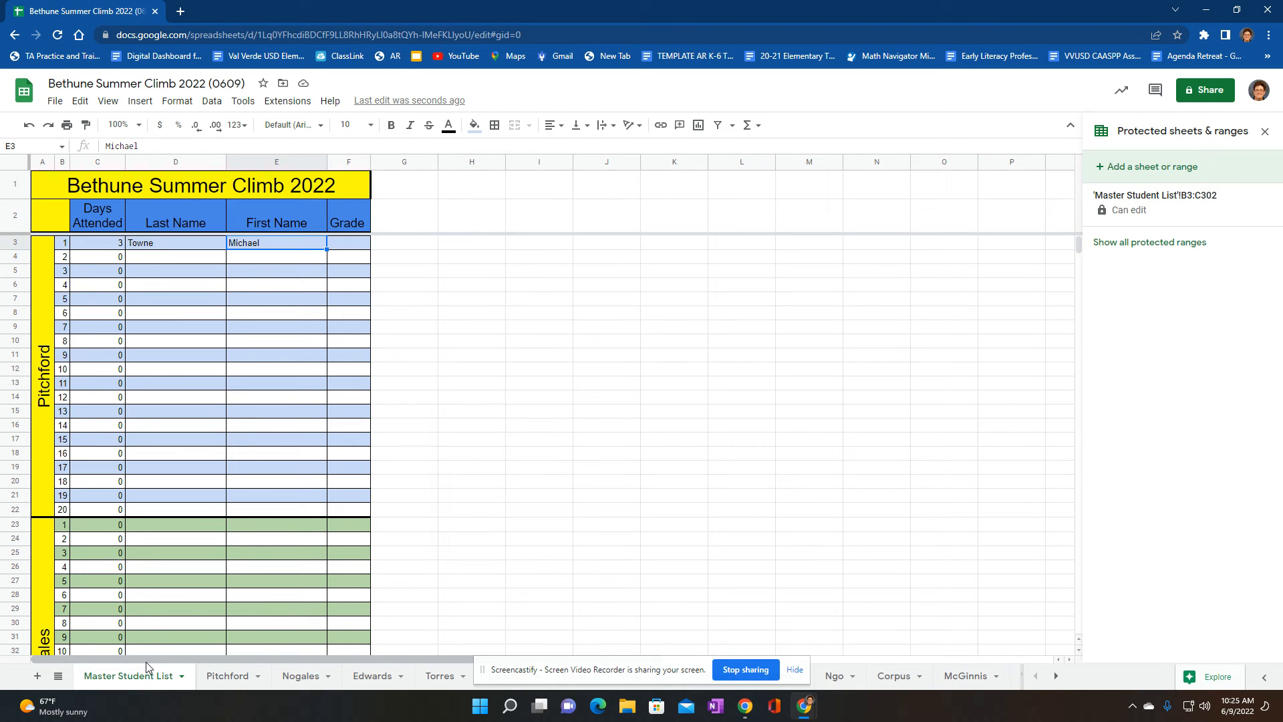
pyautogui.click(229, 678)
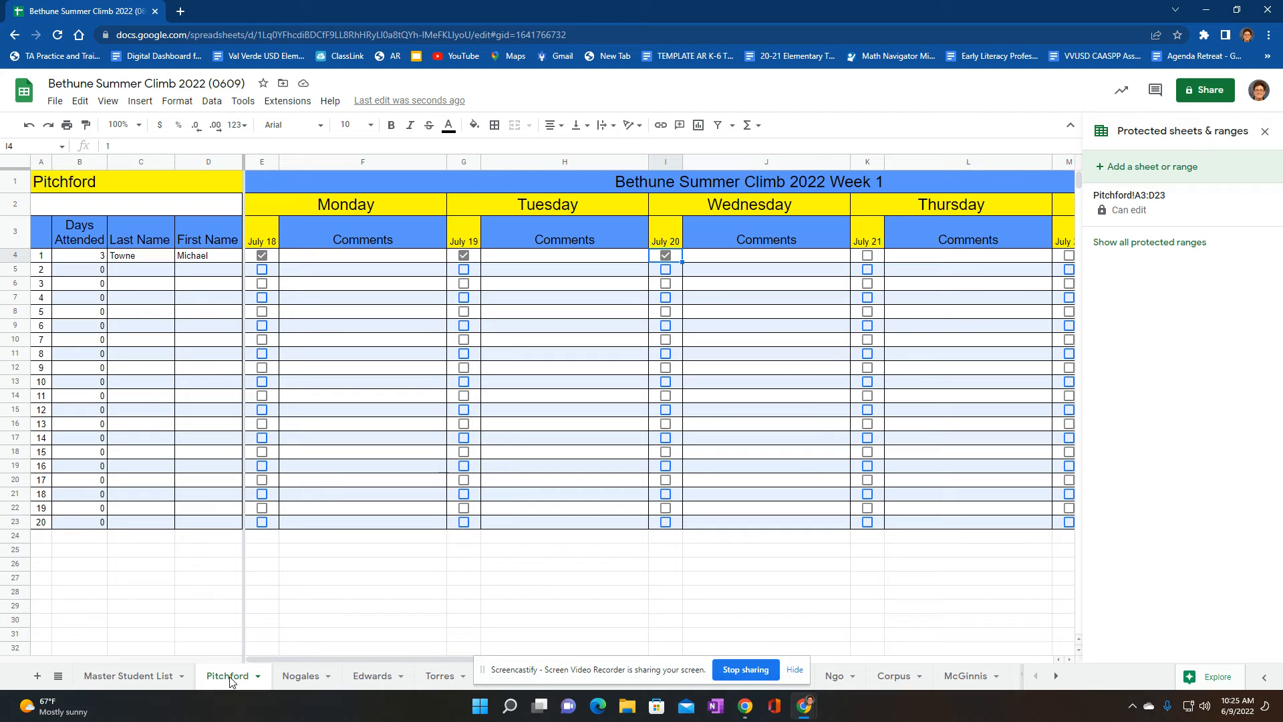
pyautogui.click(128, 677)
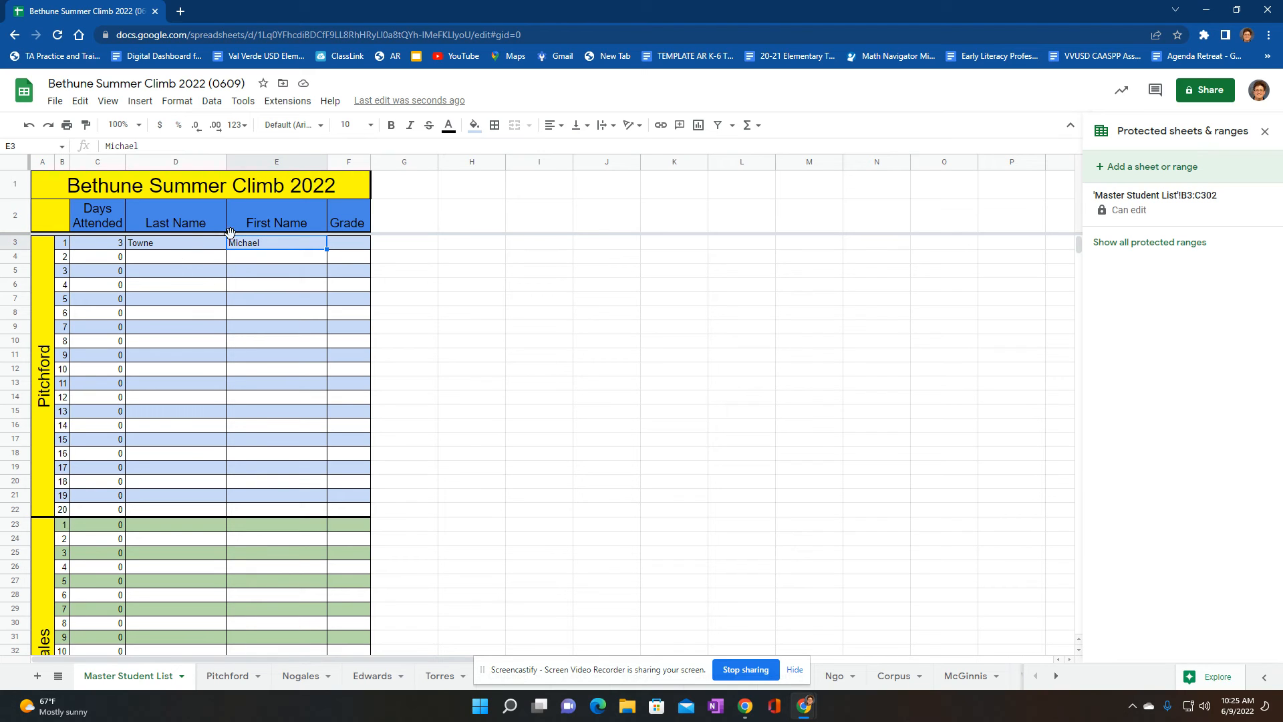
pyautogui.scroll(-2, 141, 555)
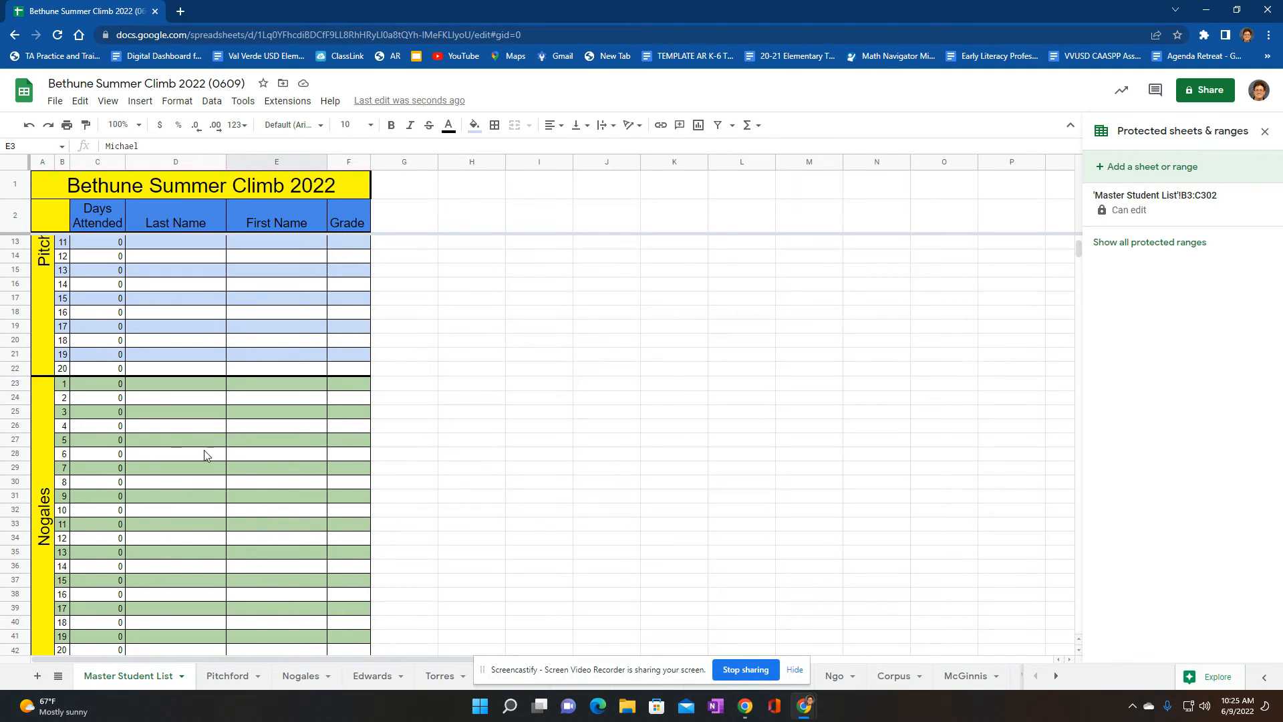
pyautogui.scroll(-3, 190, 487)
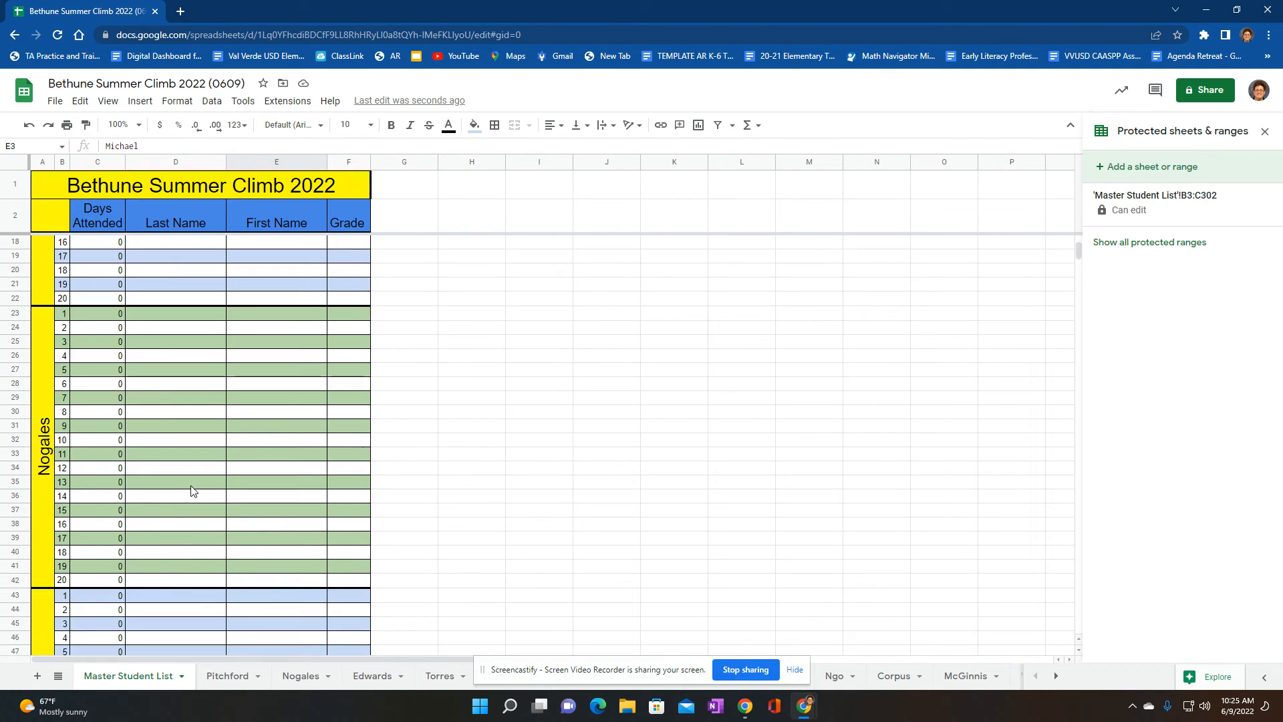
pyautogui.scroll(3, 190, 487)
pyautogui.scroll(3, 190, 492)
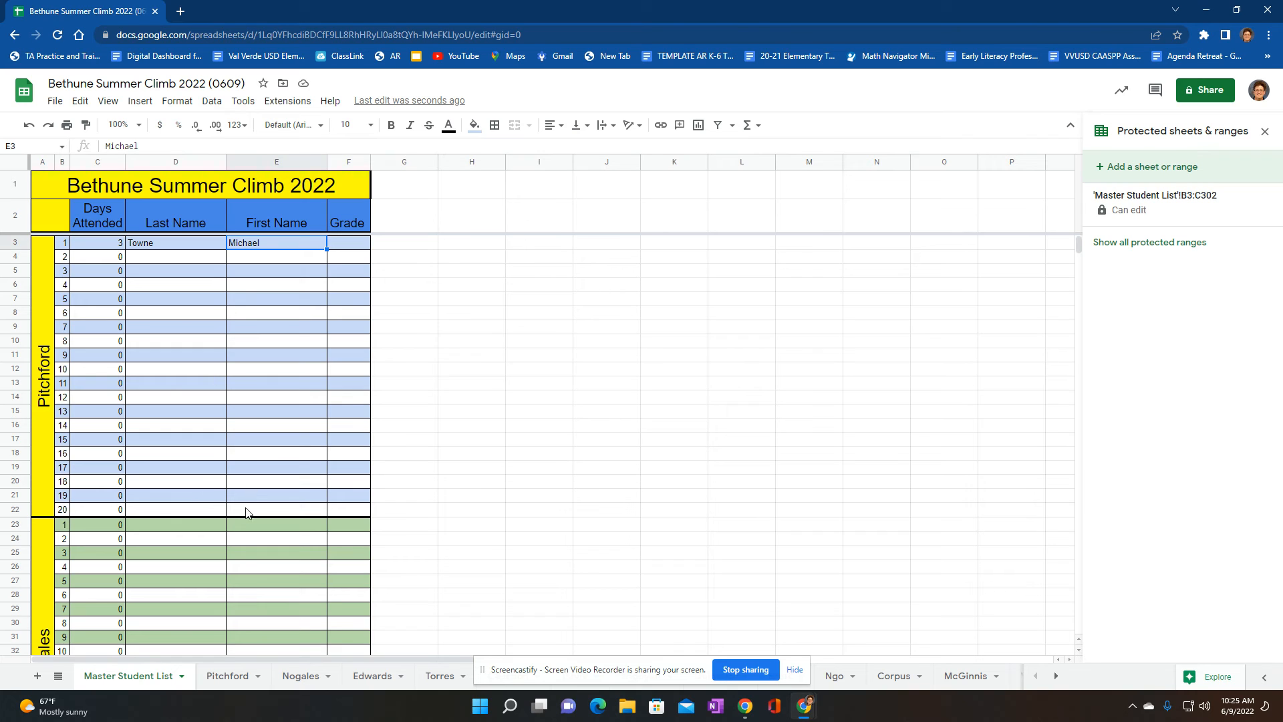
# Inspect the first student's last name entry on the Master Student List and the formula in its linked cell on the first class sheet
pyautogui.click(180, 246)
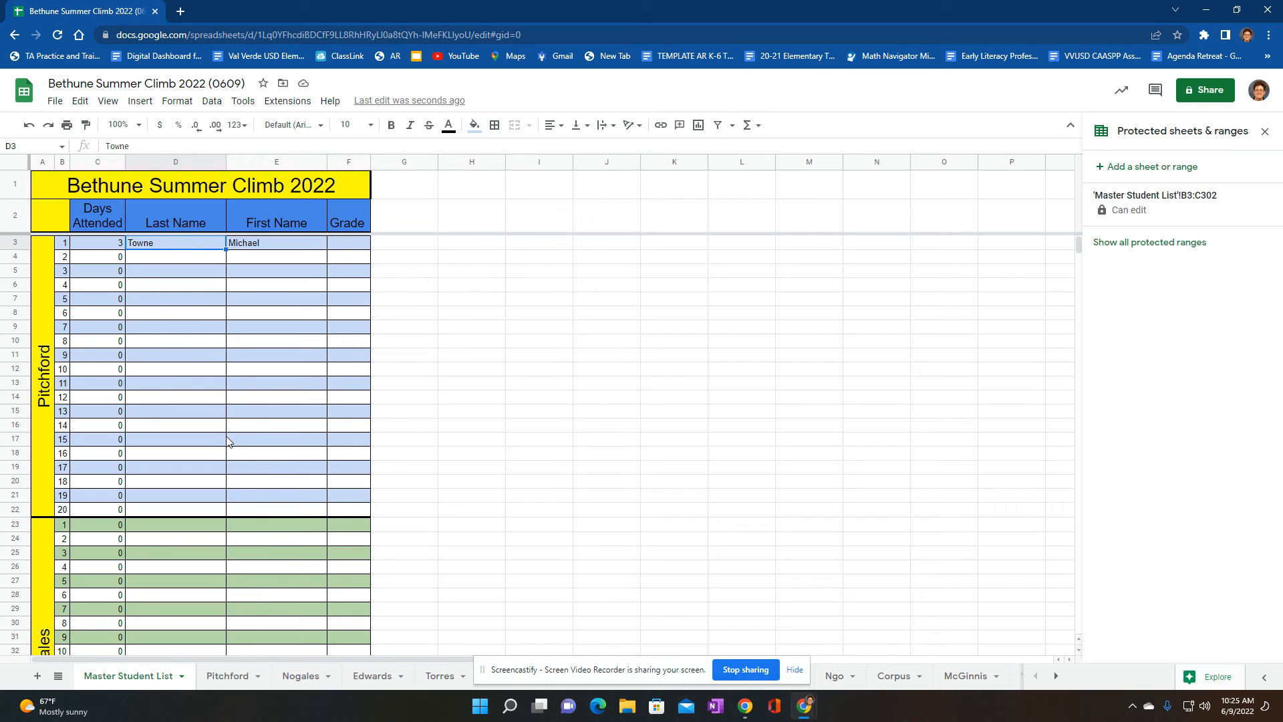
pyautogui.press('Return')
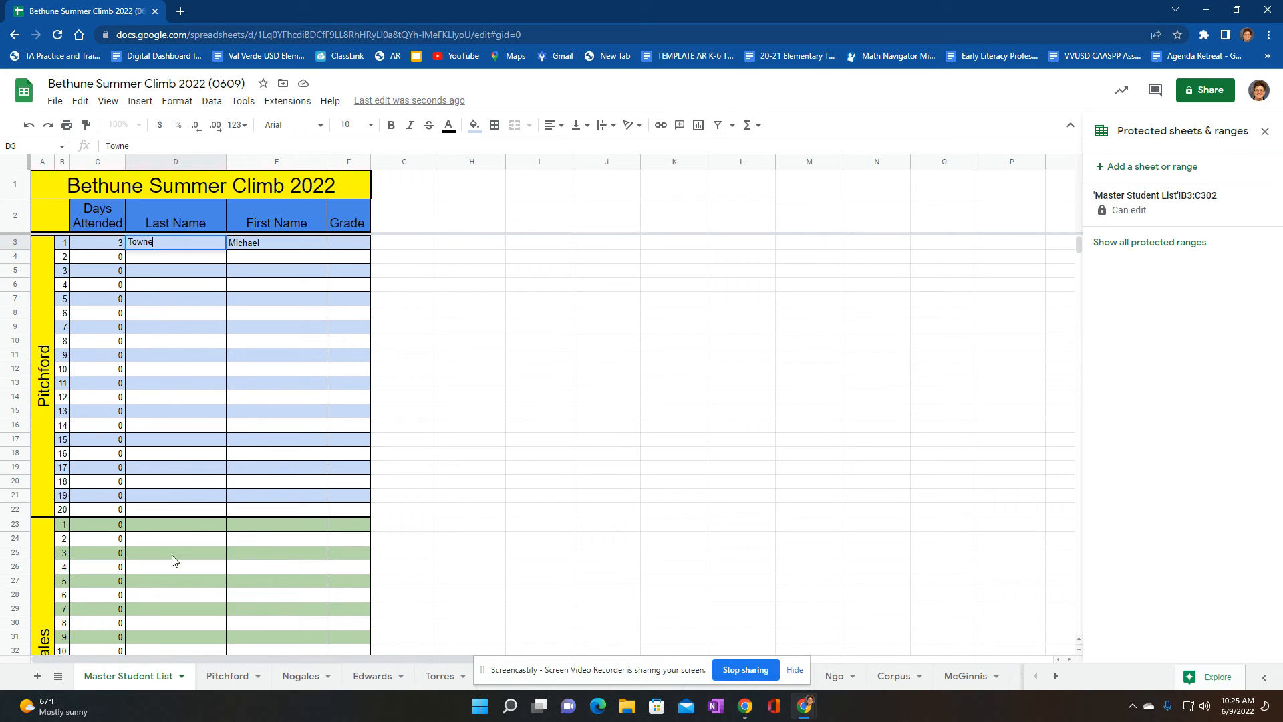
pyautogui.click(198, 425)
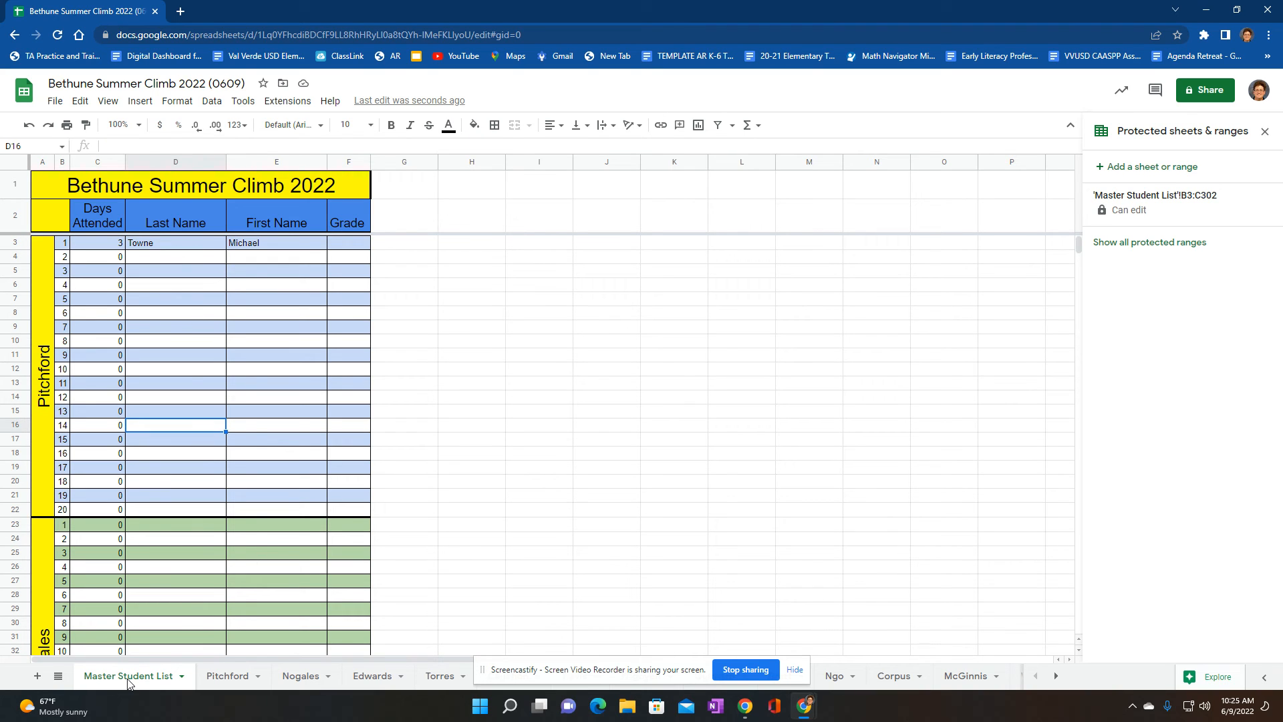
pyautogui.click(230, 676)
pyautogui.click(134, 258)
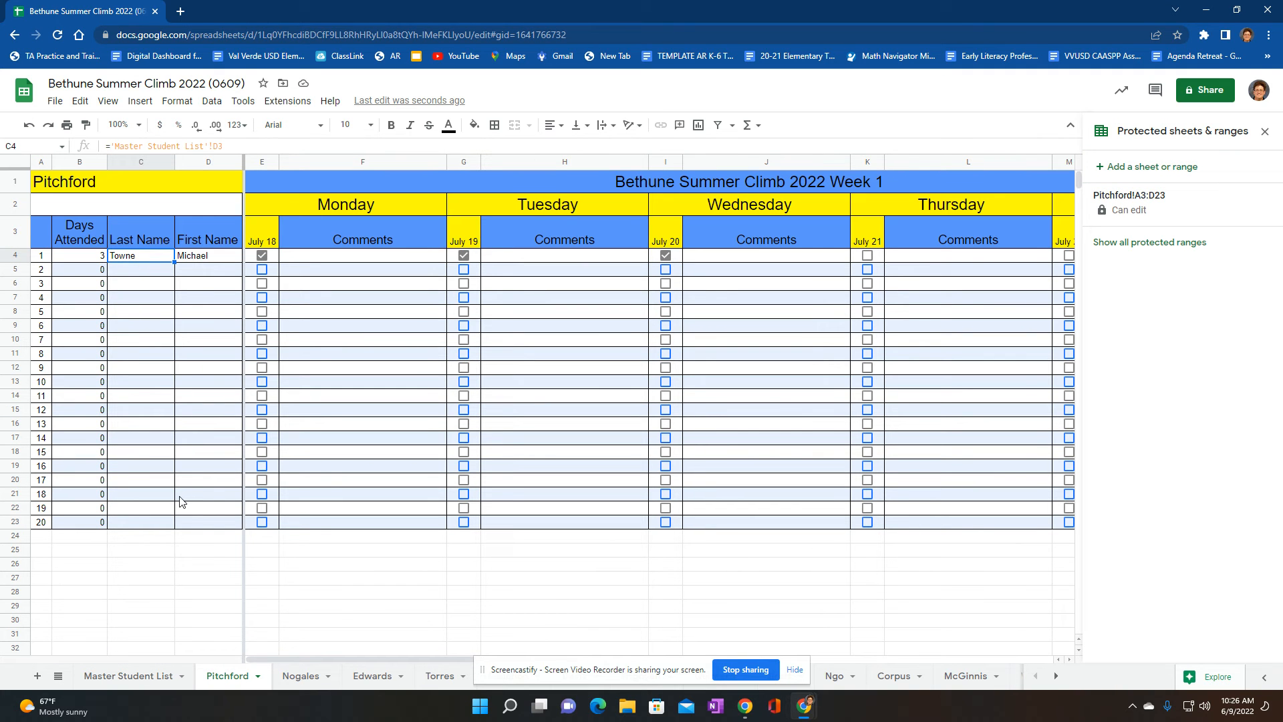
# Delete the first student's last name and first name from row 3 of the Master Student List
pyautogui.click(101, 674)
pyautogui.click(166, 245)
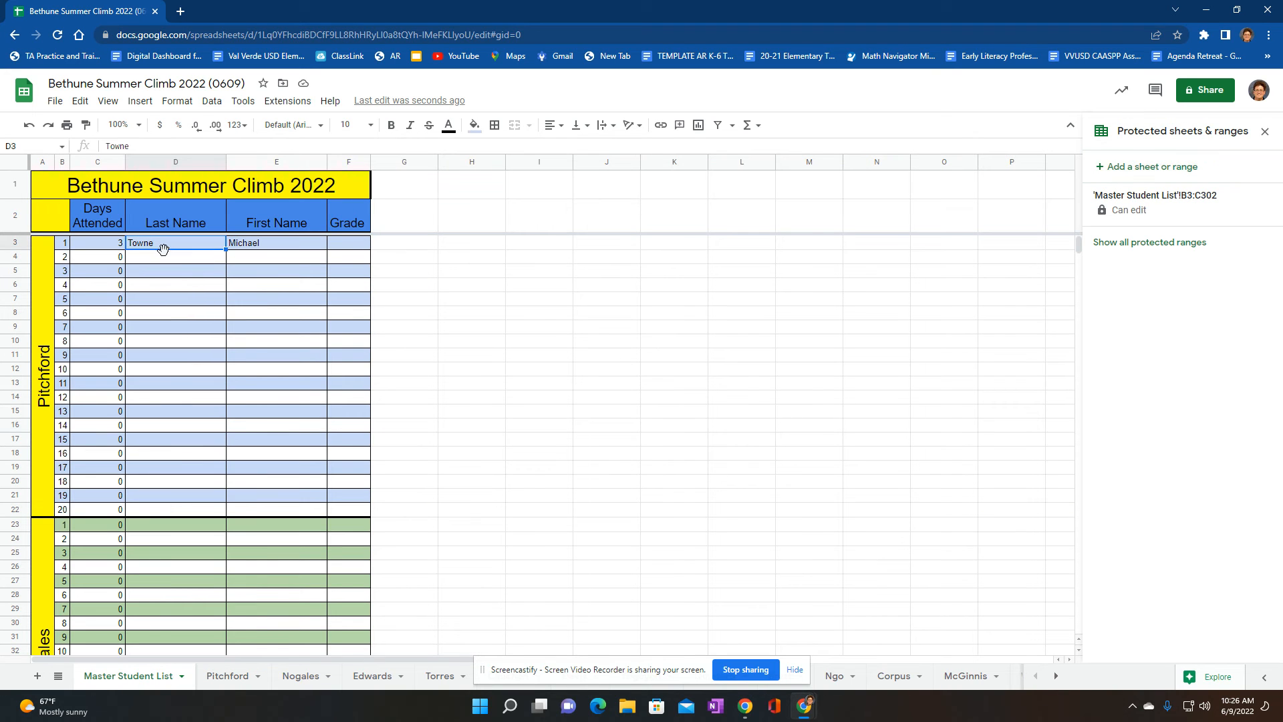
pyautogui.press('Return')
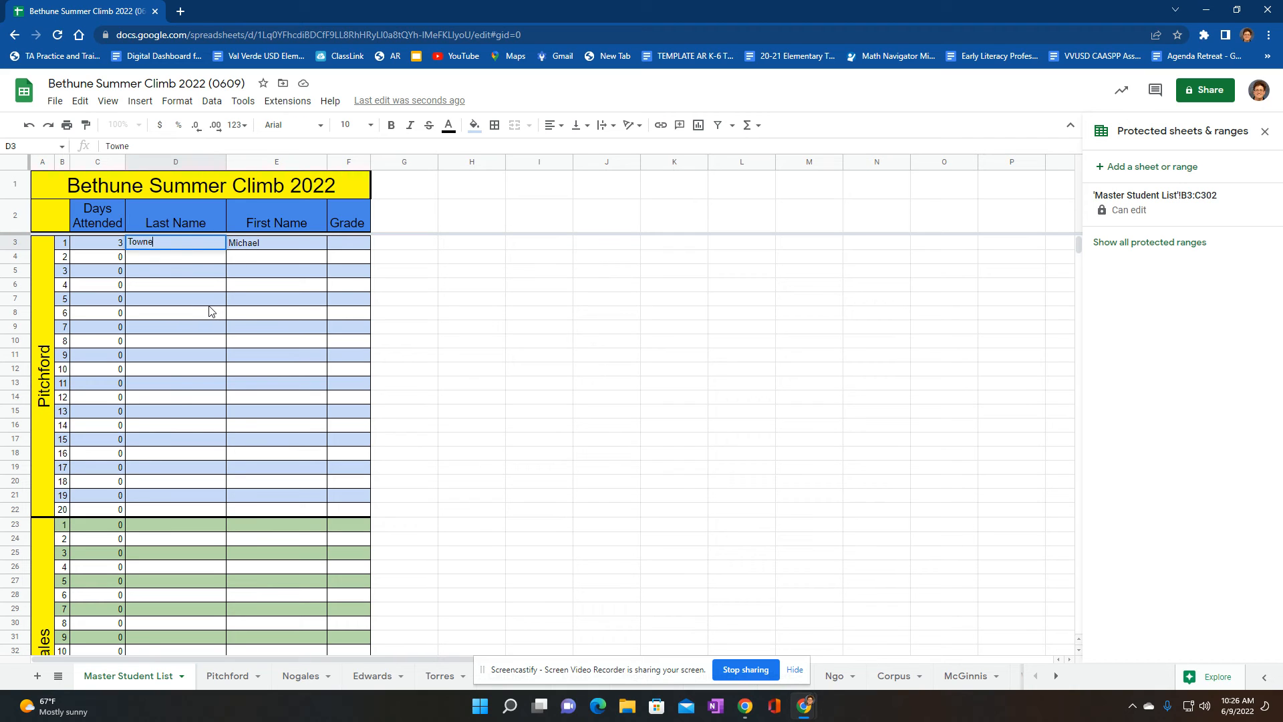
pyautogui.press('BackSpace')
pyautogui.press('BackSpace')
pyautogui.press('BackSpace')
pyautogui.click(286, 254)
pyautogui.press('Delete')
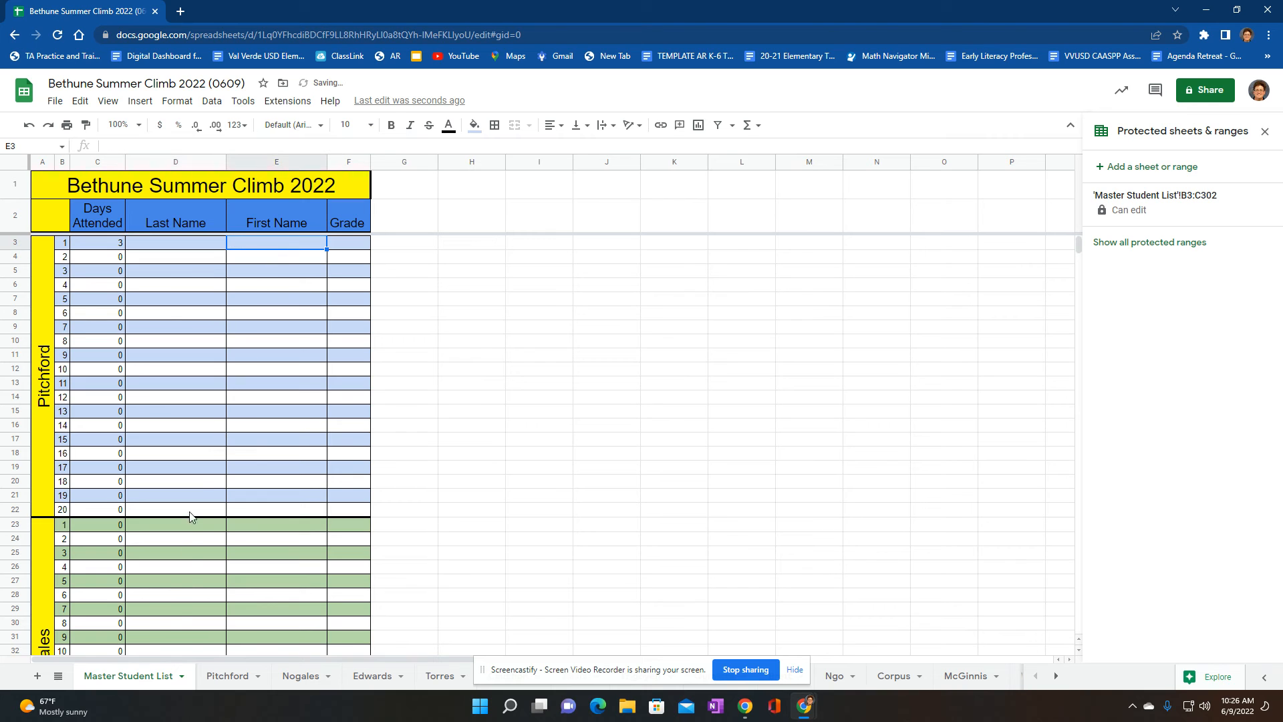
# Clear the first student's July 18, July 19 and July 20 attendance marks on the first class sheet
pyautogui.click(242, 679)
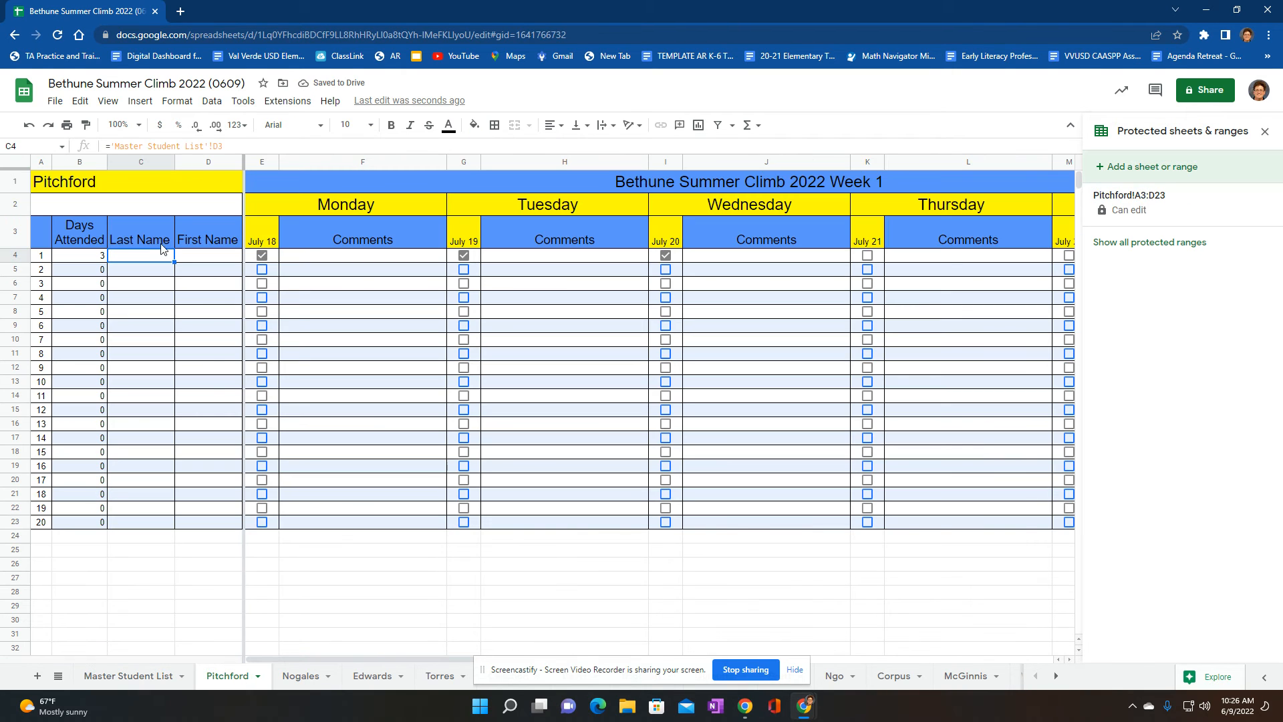
pyautogui.click(262, 254)
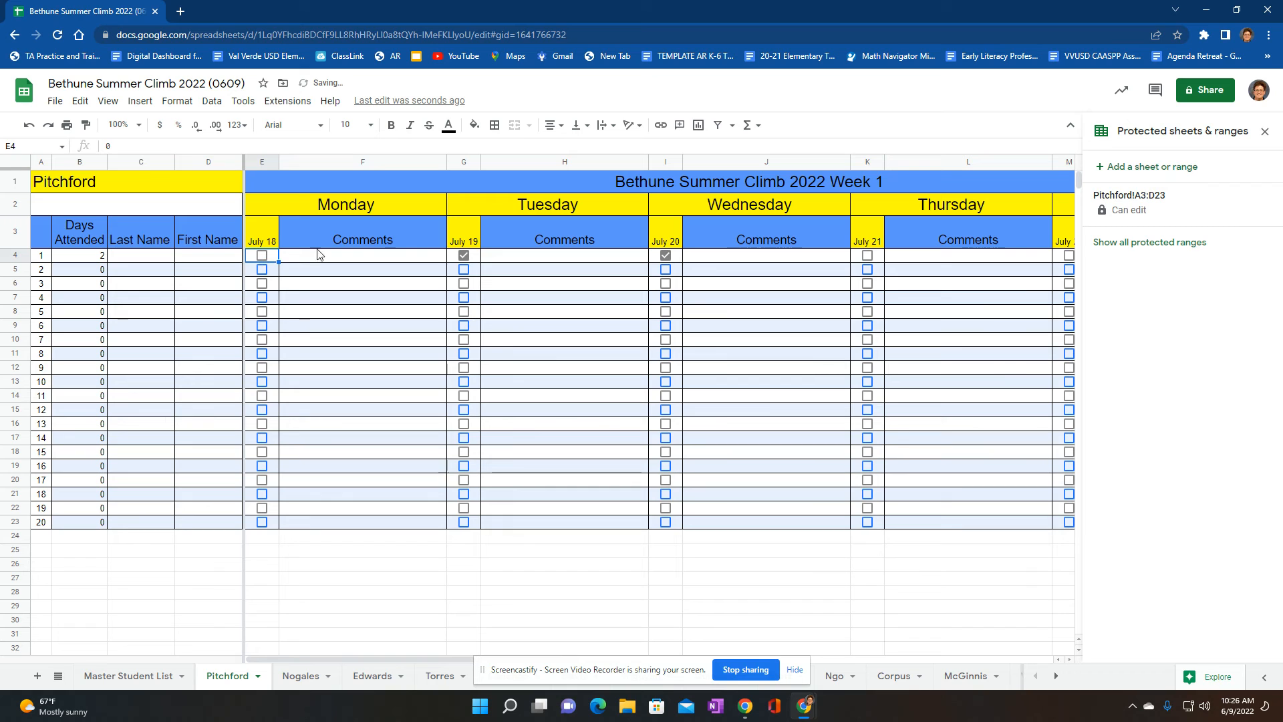
pyautogui.click(464, 256)
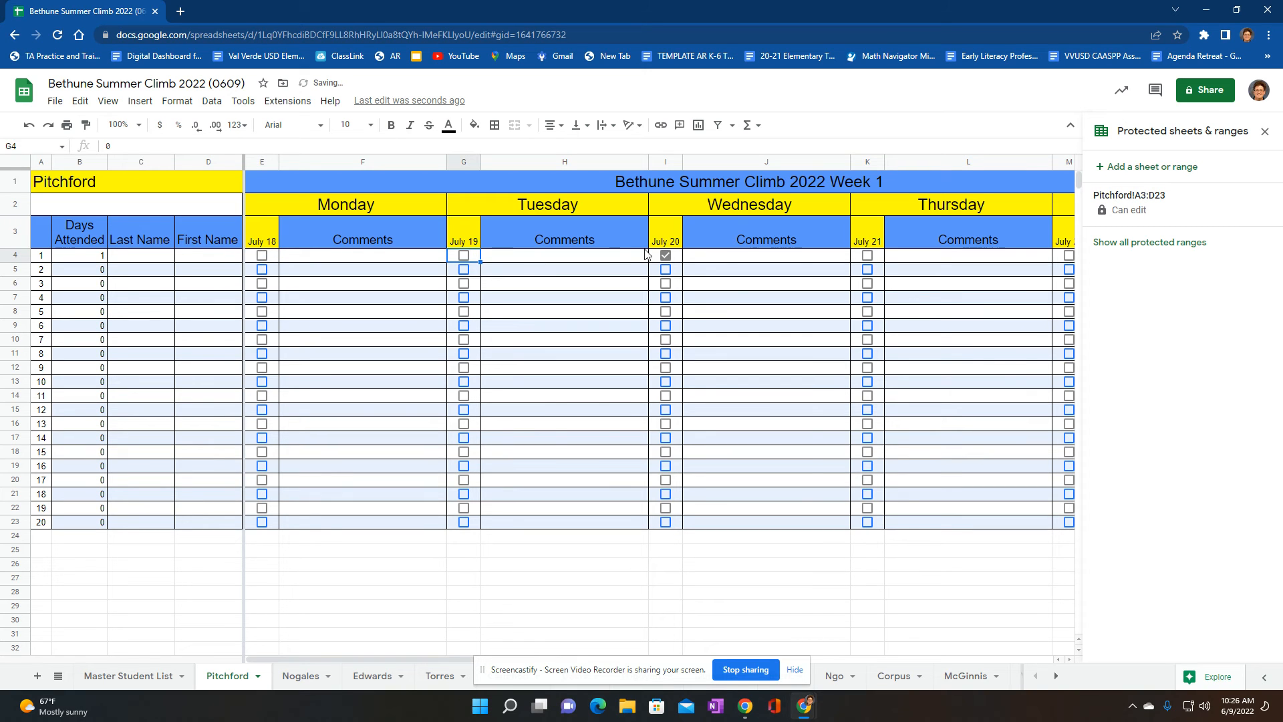
pyautogui.click(665, 255)
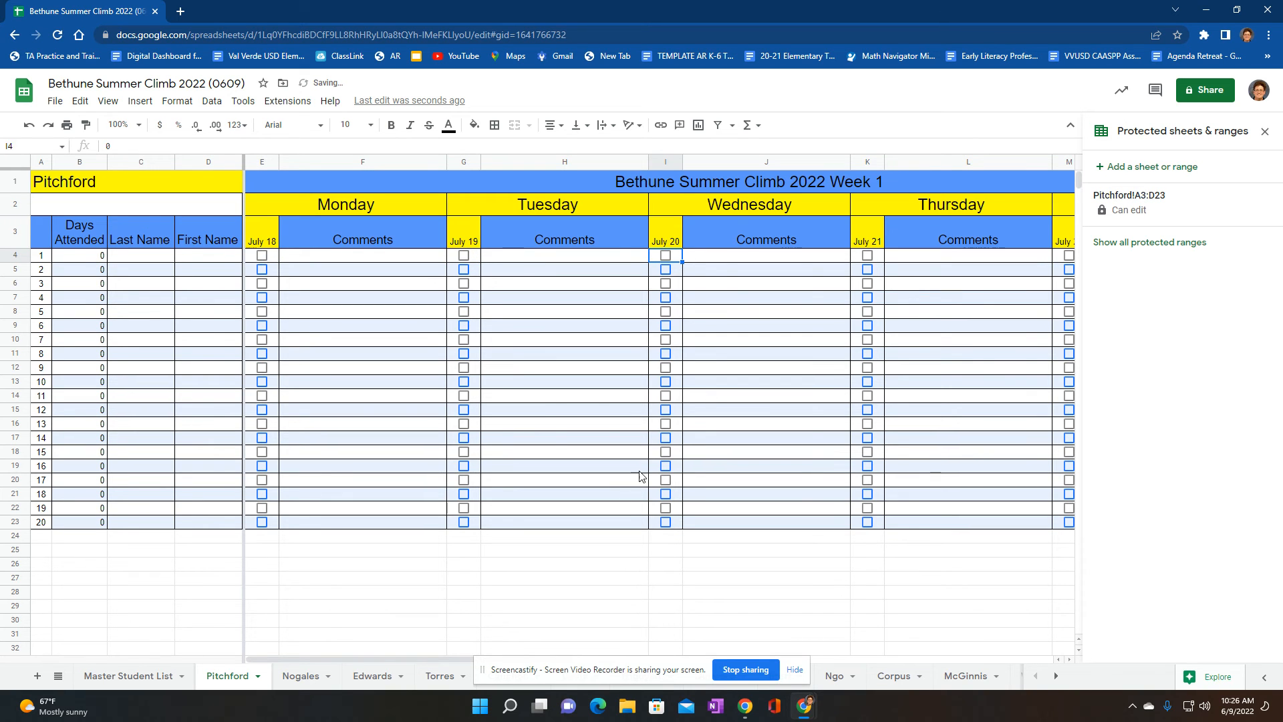
# Enter "To make a comment." followed by a long run of capital Ls as the first student's Monday comment on the first class sheet
pyautogui.click(324, 259)
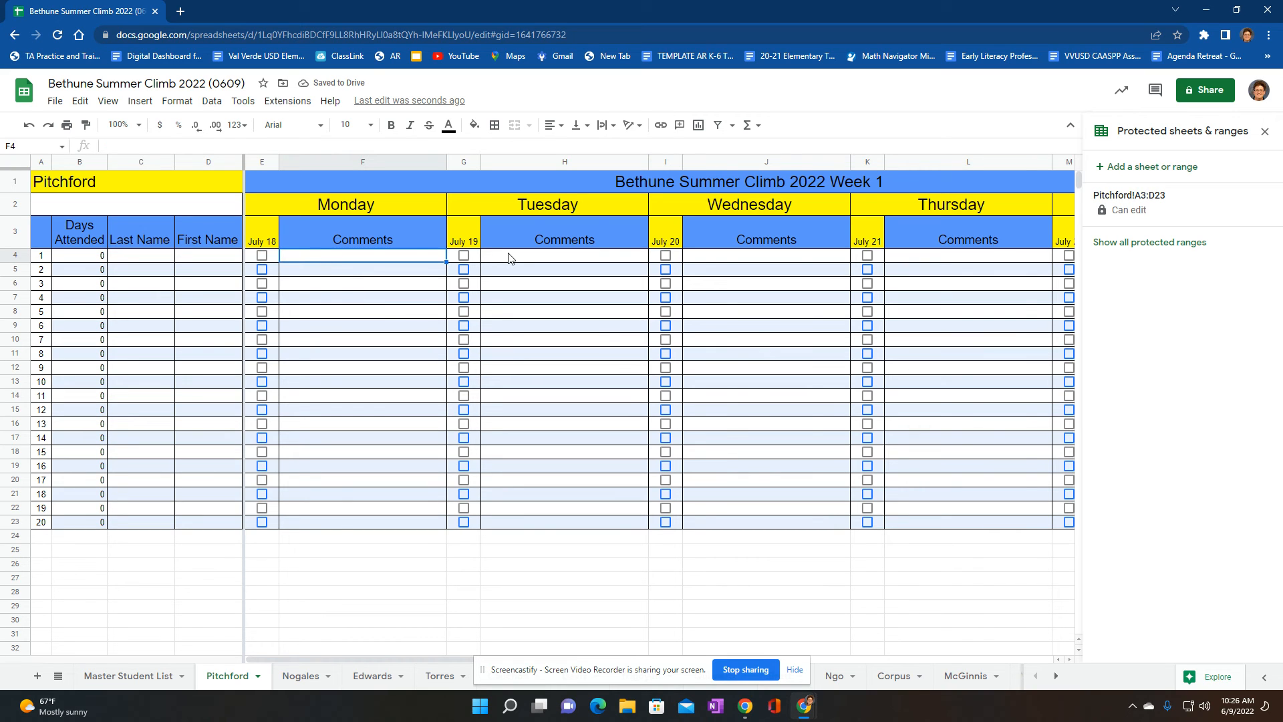
pyautogui.write('To make a')
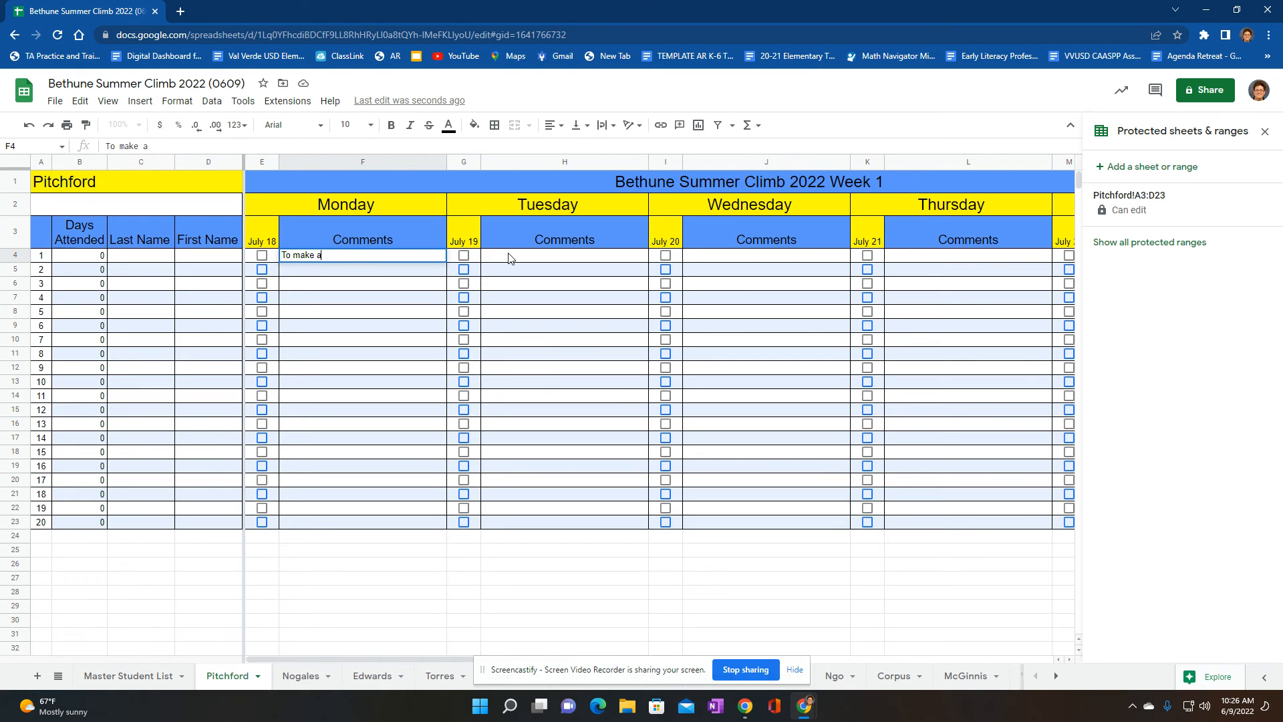
pyautogui.write(' commen')
pyautogui.write('LLLLLLLLLLLLLLLLLLLLLLLLLLLLLLLLLL')
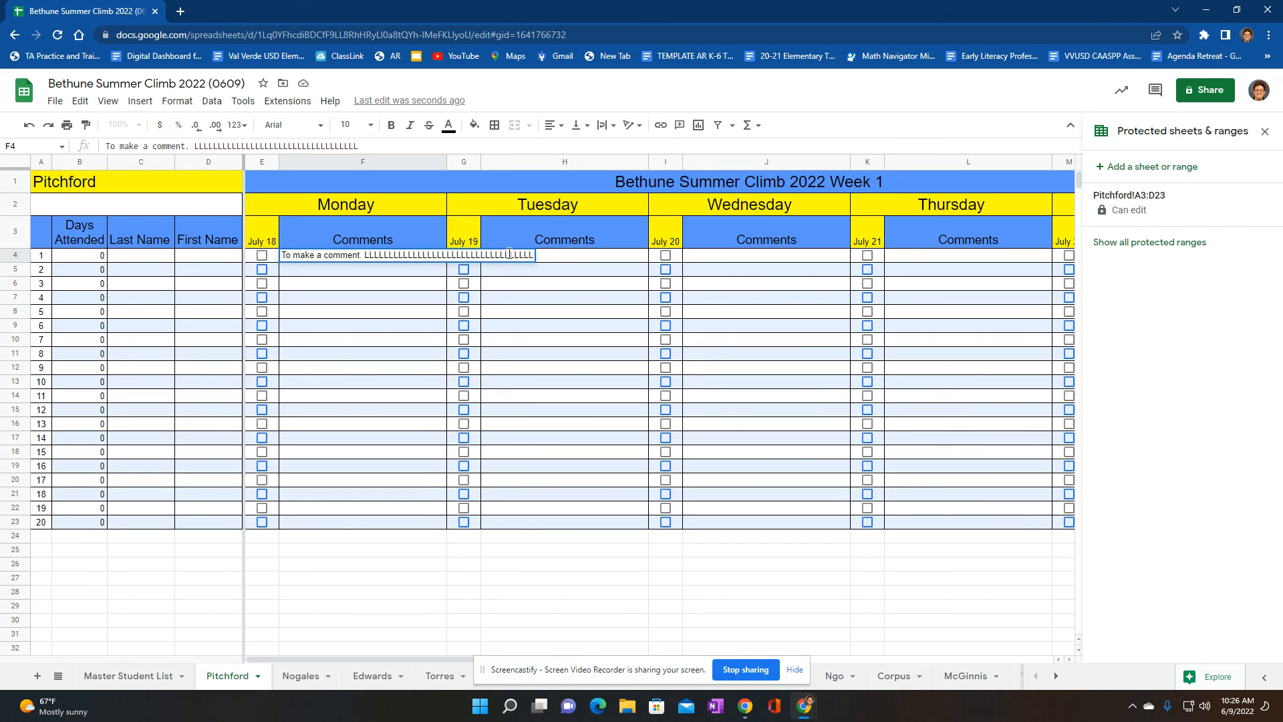
pyautogui.press('Return')
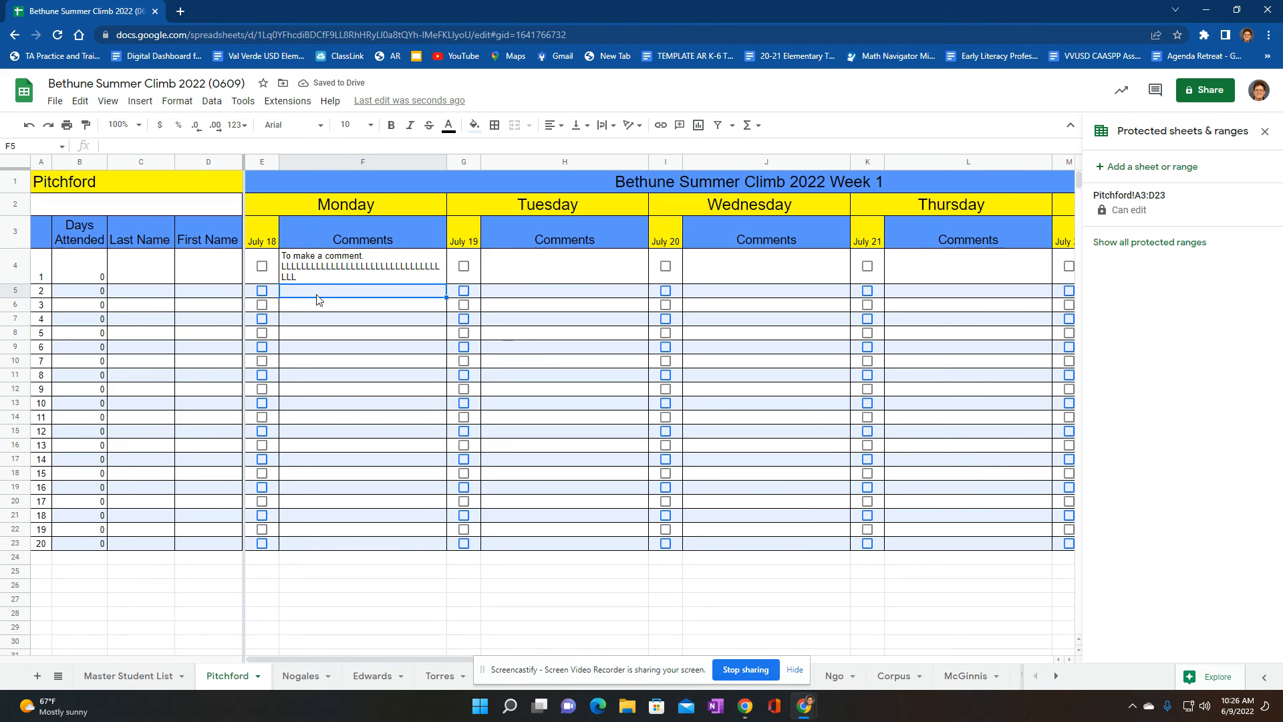
# Delete the first student's Monday comment from the first class sheet
pyautogui.click(311, 272)
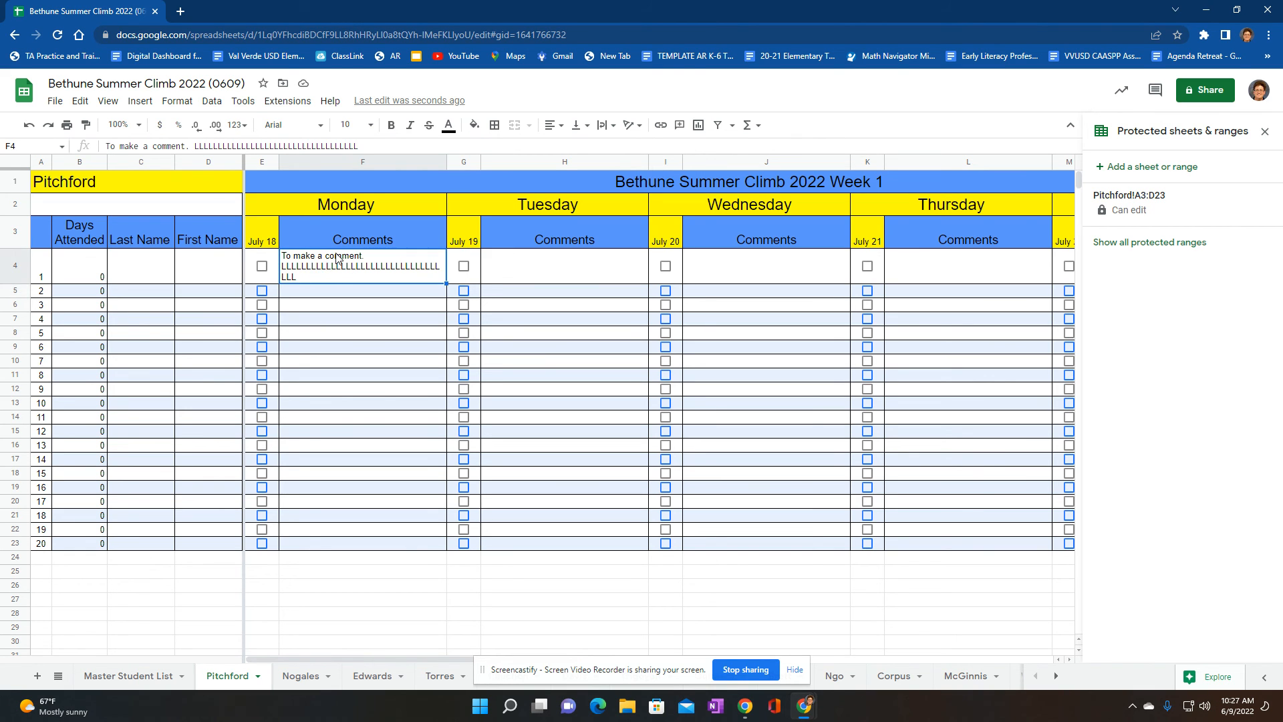
pyautogui.press('Delete')
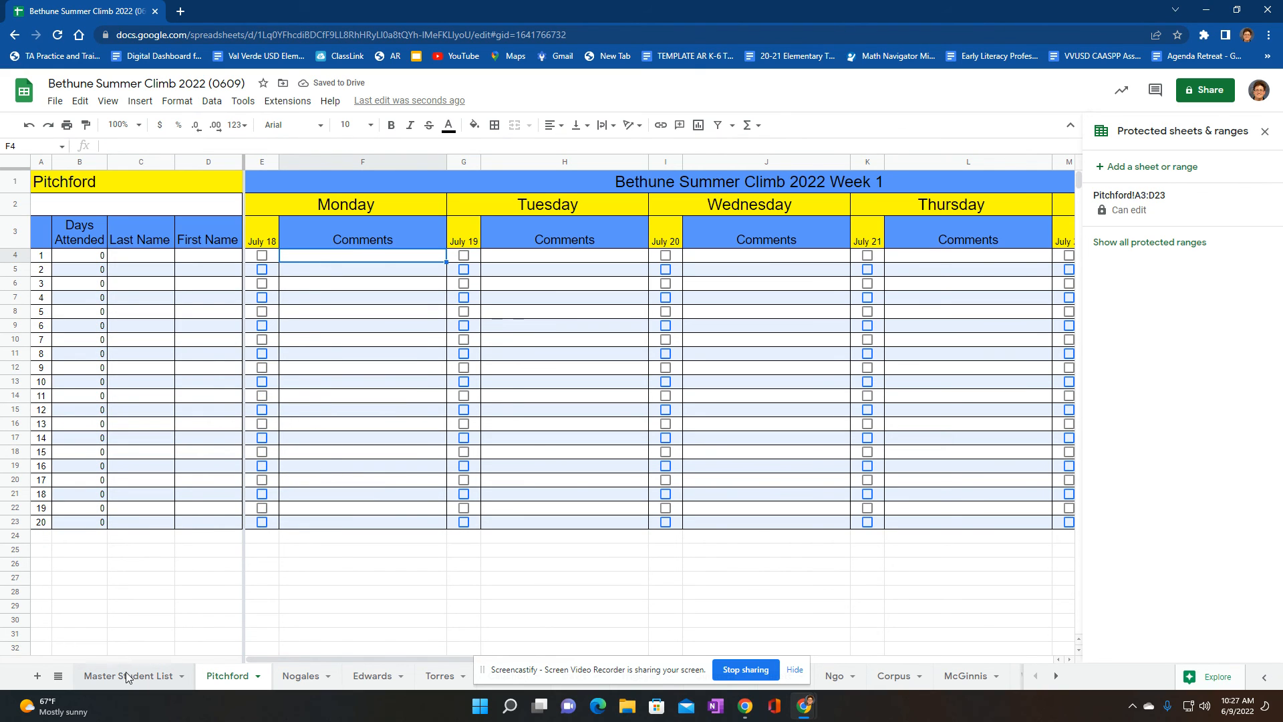
pyautogui.click(180, 622)
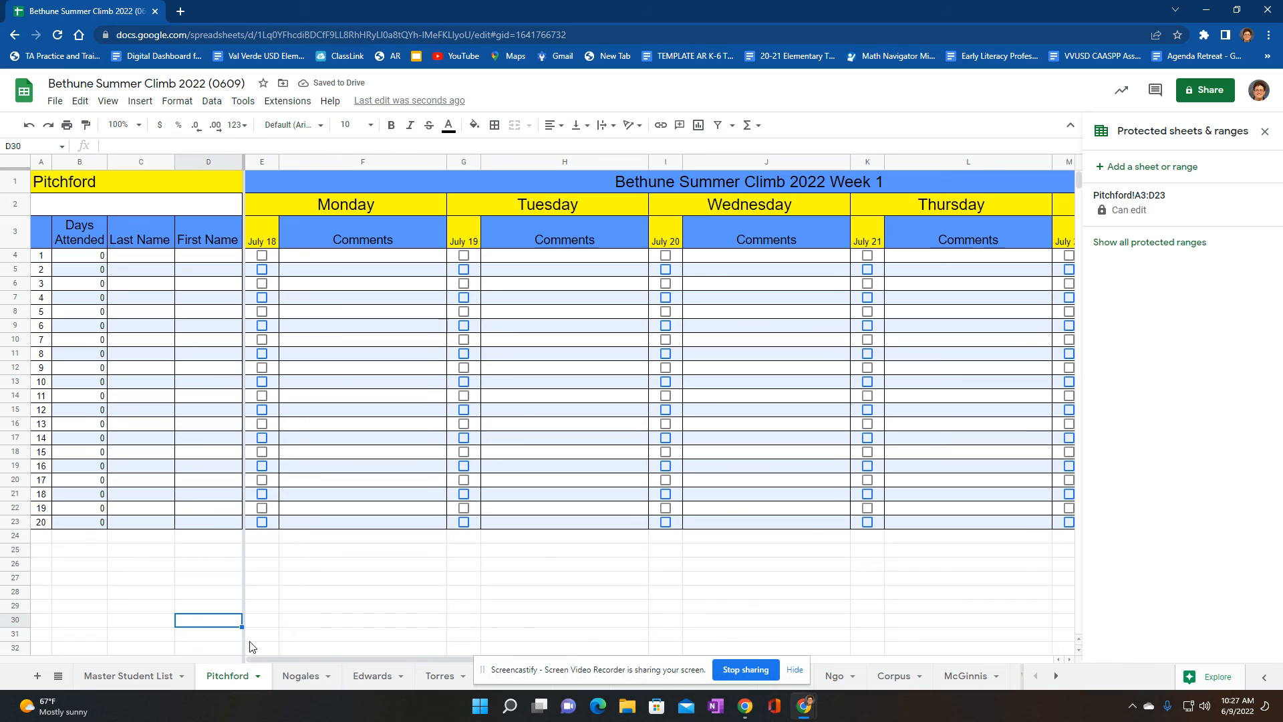
# On the second class sheet, mark the first four students as attending on July 18
pyautogui.click(294, 680)
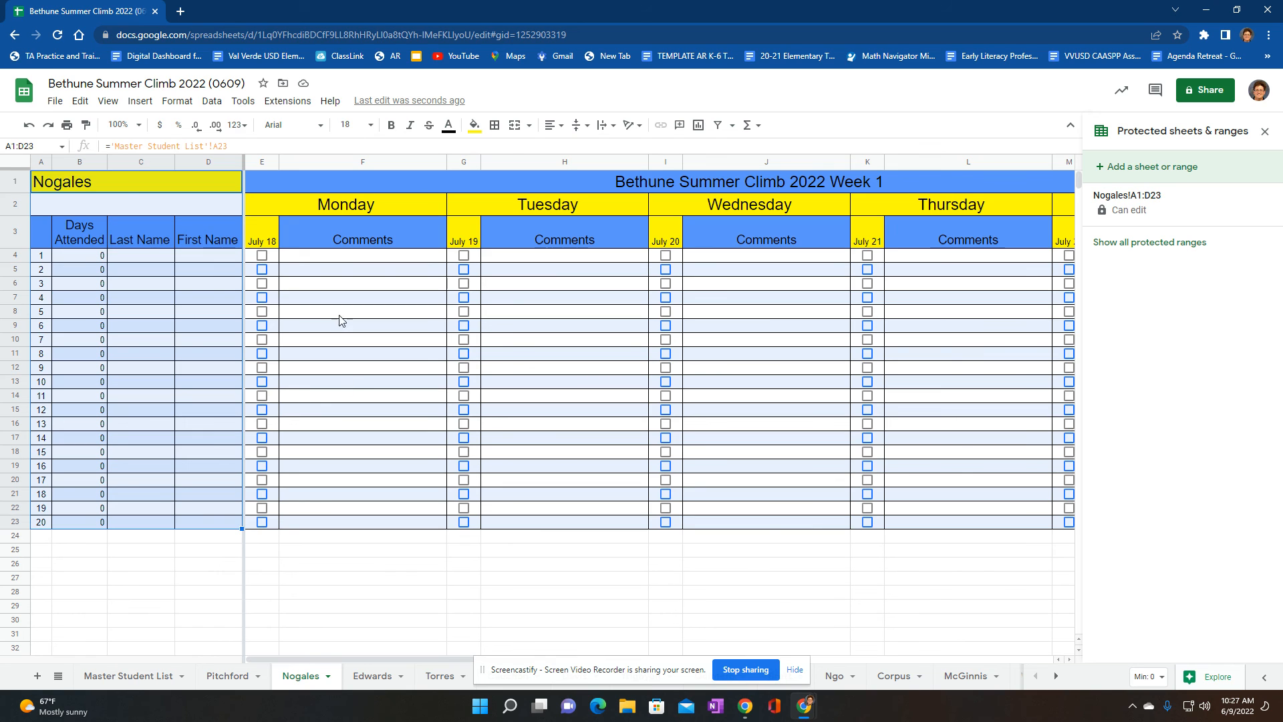
pyautogui.click(261, 257)
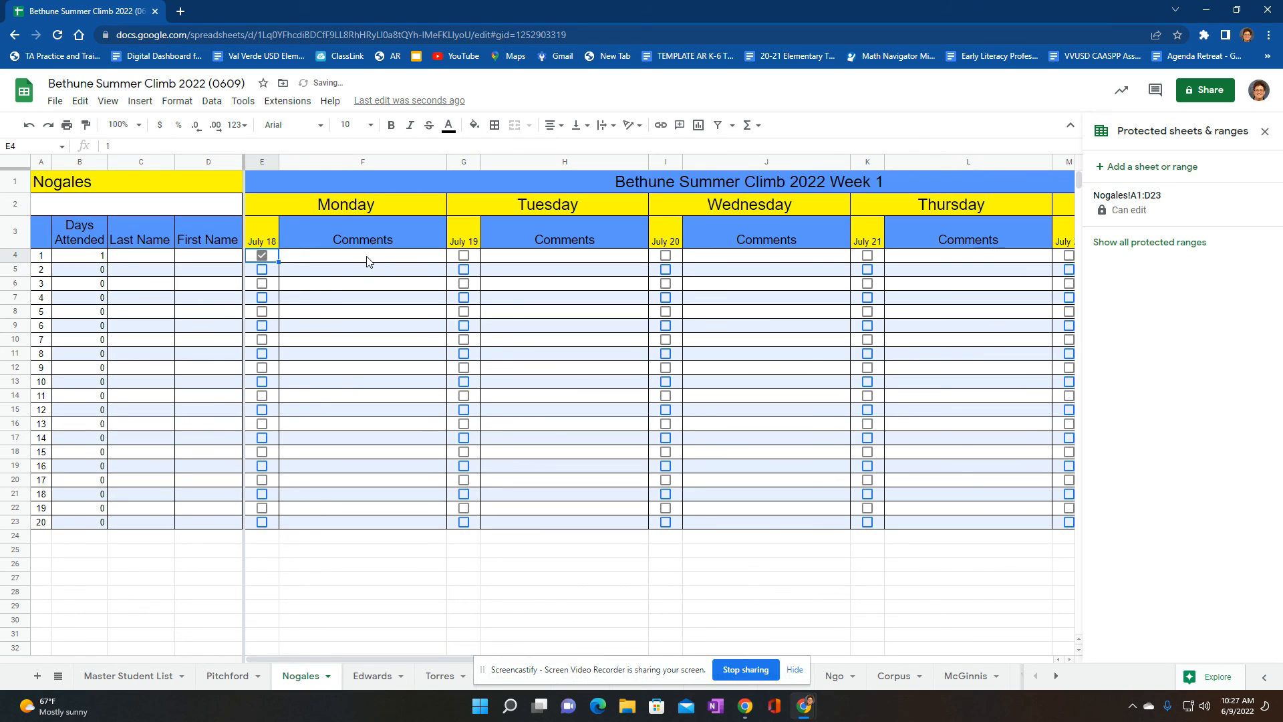
pyautogui.click(262, 271)
pyautogui.click(262, 284)
pyautogui.click(262, 298)
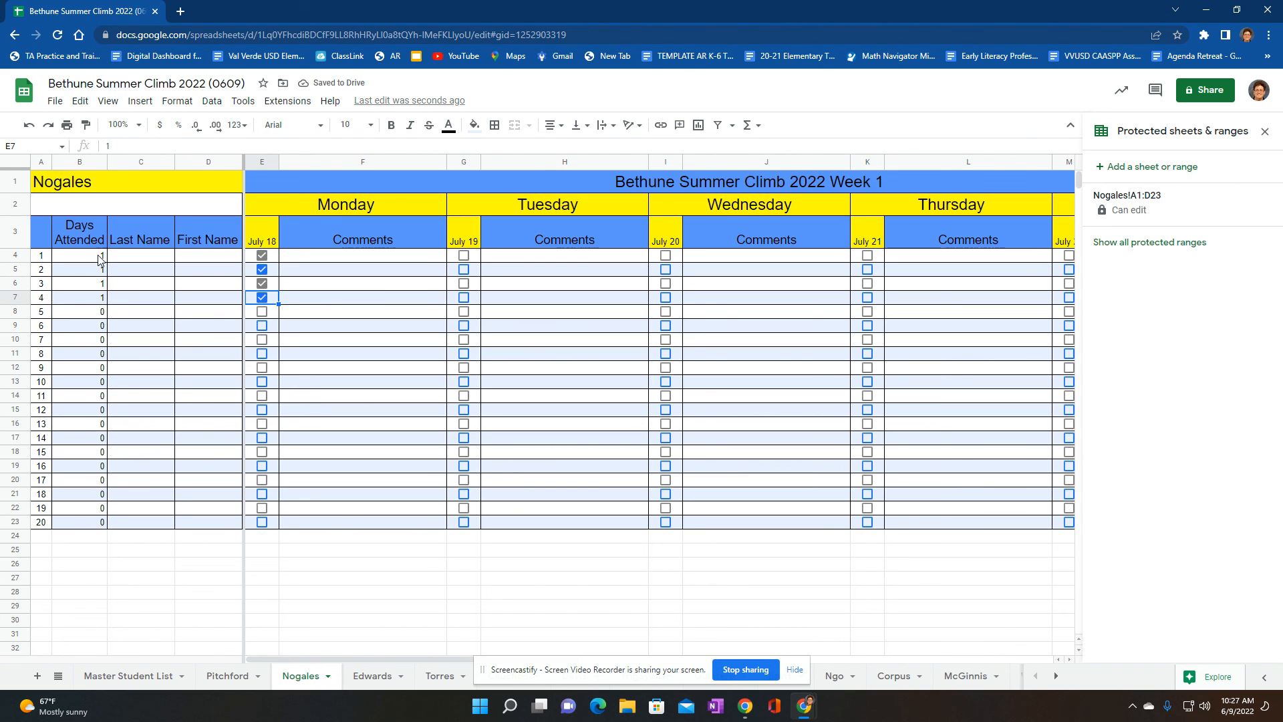
# Mark the same four students as attending on July 19 and enter "Comment" as the first student's Monday comment
pyautogui.click(464, 256)
pyautogui.click(463, 269)
pyautogui.click(464, 284)
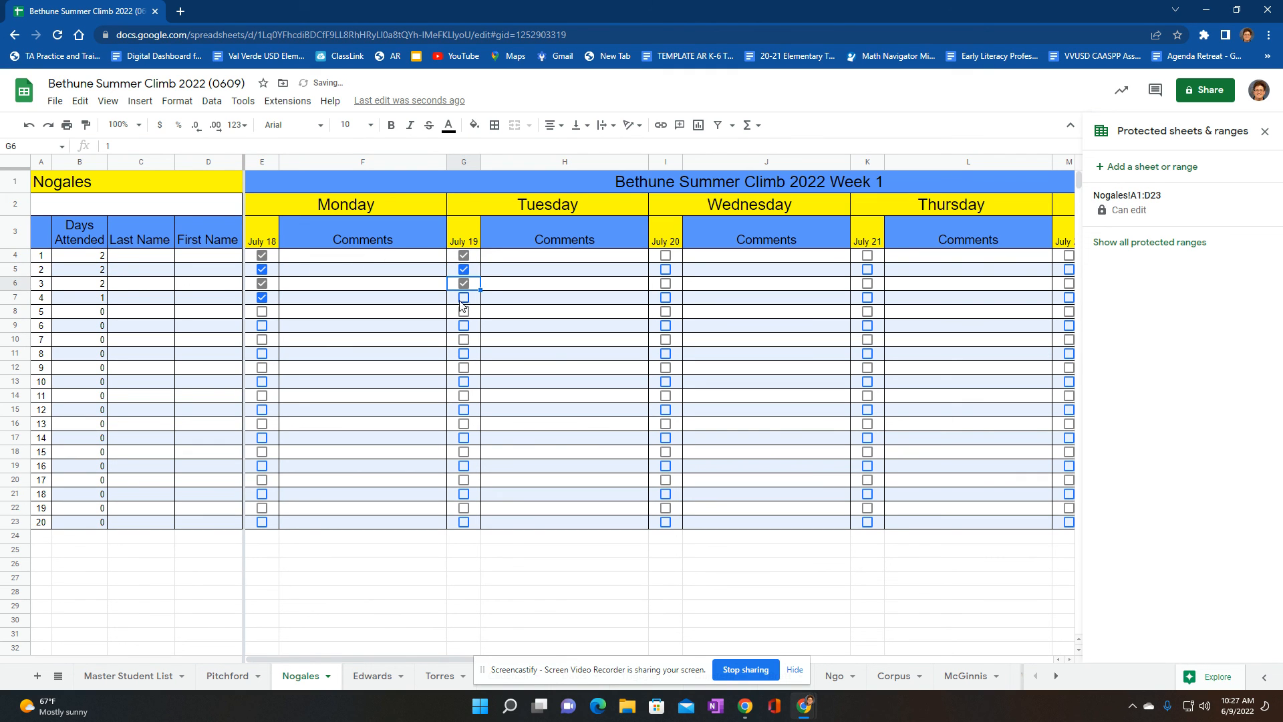
pyautogui.click(464, 297)
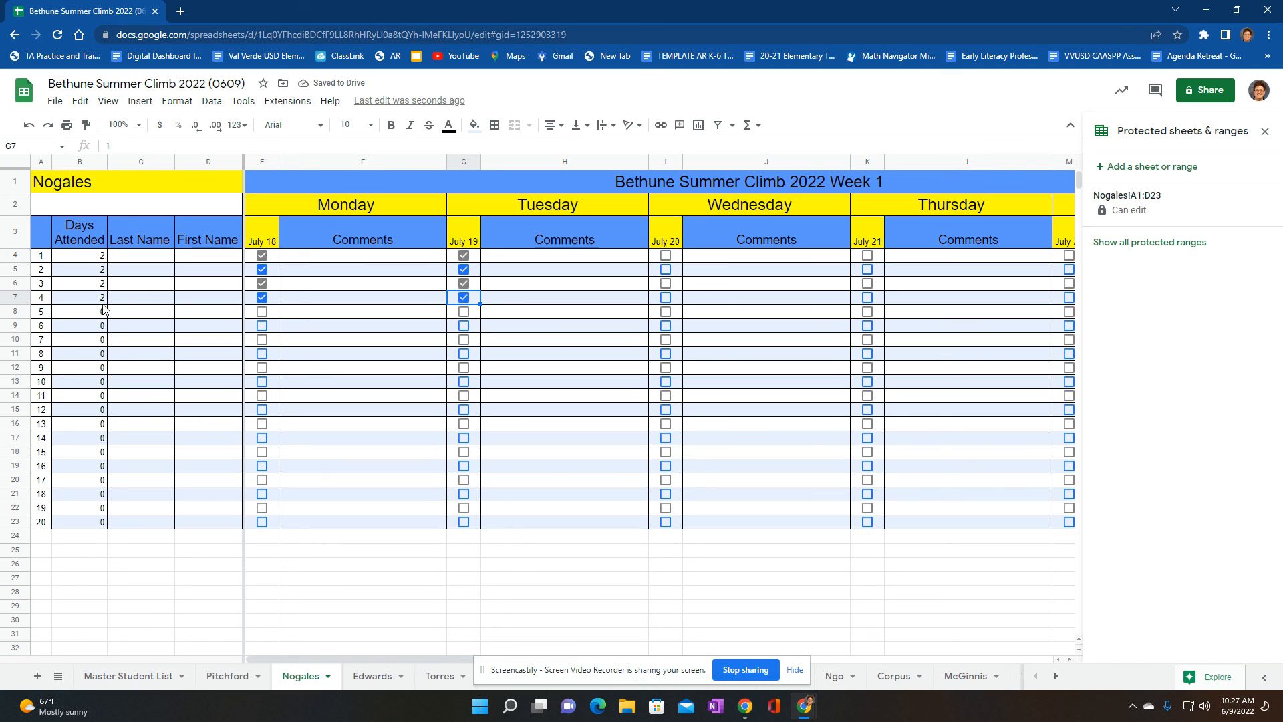
pyautogui.click(314, 257)
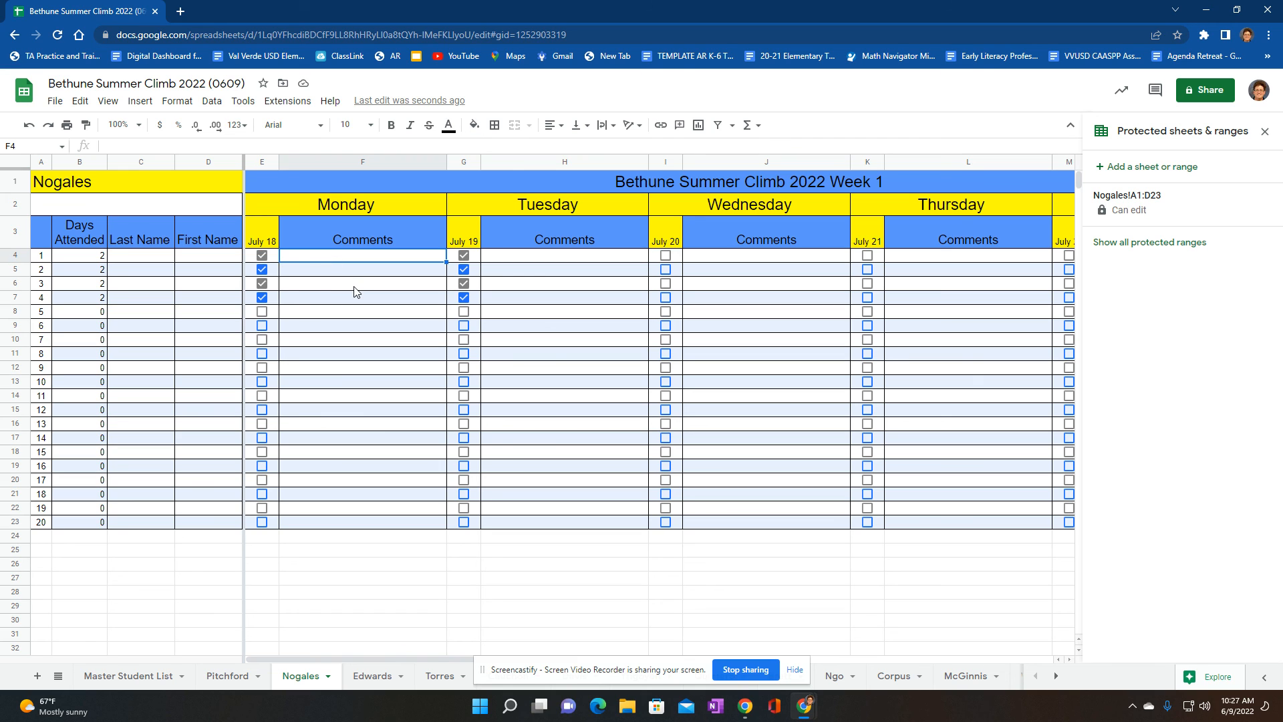
pyautogui.write('Comment')
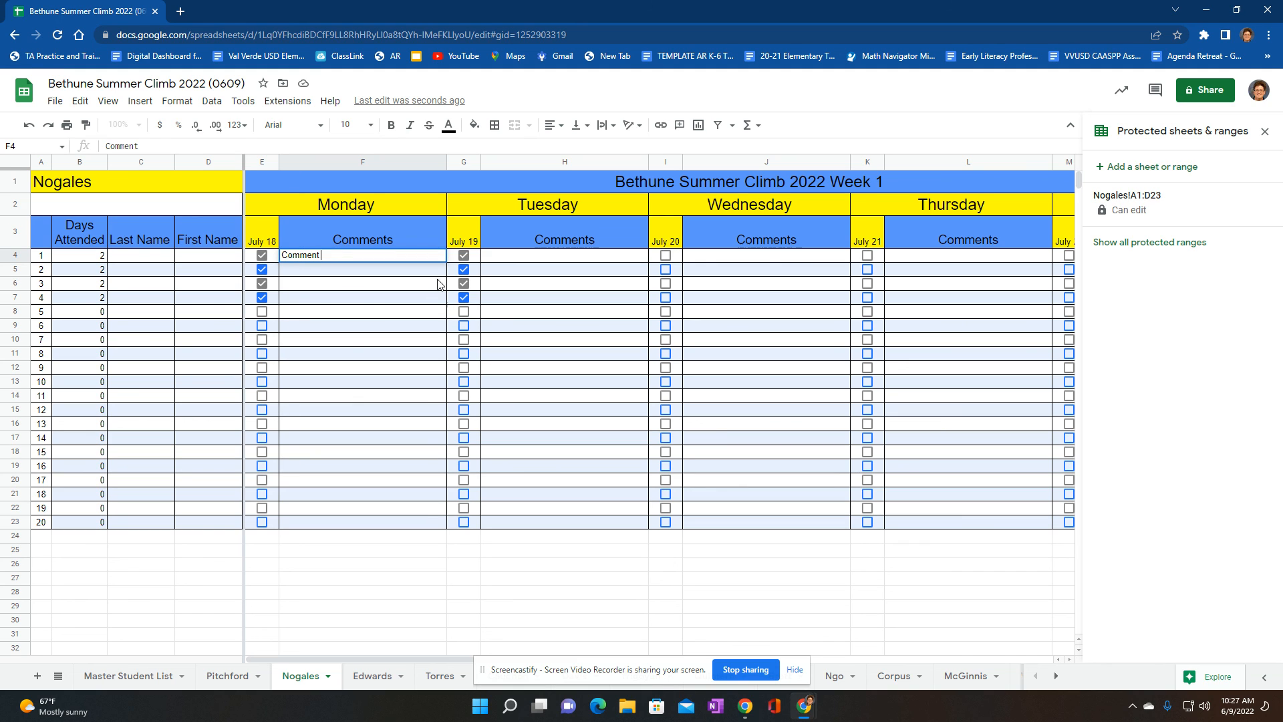
# Clear the July 19 and July 18 attendance marks of the first four students on the second class sheet
pyautogui.click(463, 255)
pyautogui.click(464, 269)
pyautogui.click(464, 284)
pyautogui.click(464, 297)
pyautogui.click(262, 255)
pyautogui.click(262, 269)
pyautogui.click(262, 284)
pyautogui.click(263, 297)
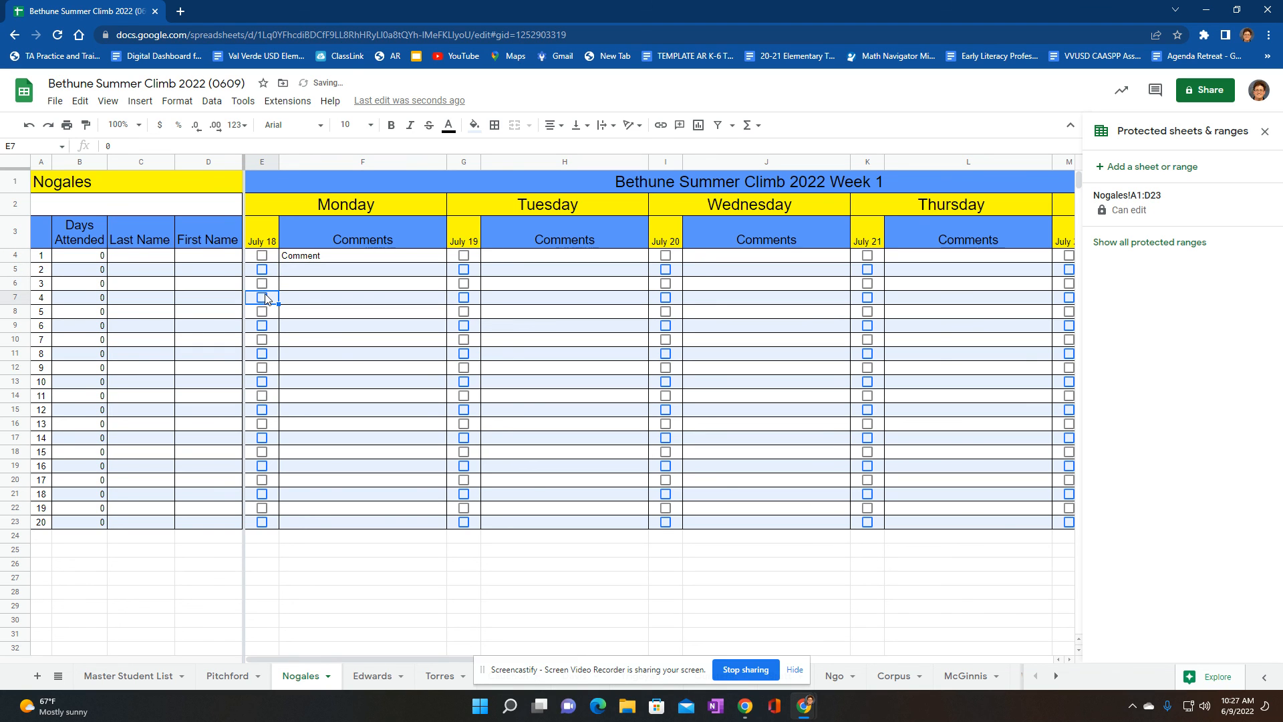
# Delete the first student's Monday comment on the second class sheet and return to the Master Student List
pyautogui.click(327, 261)
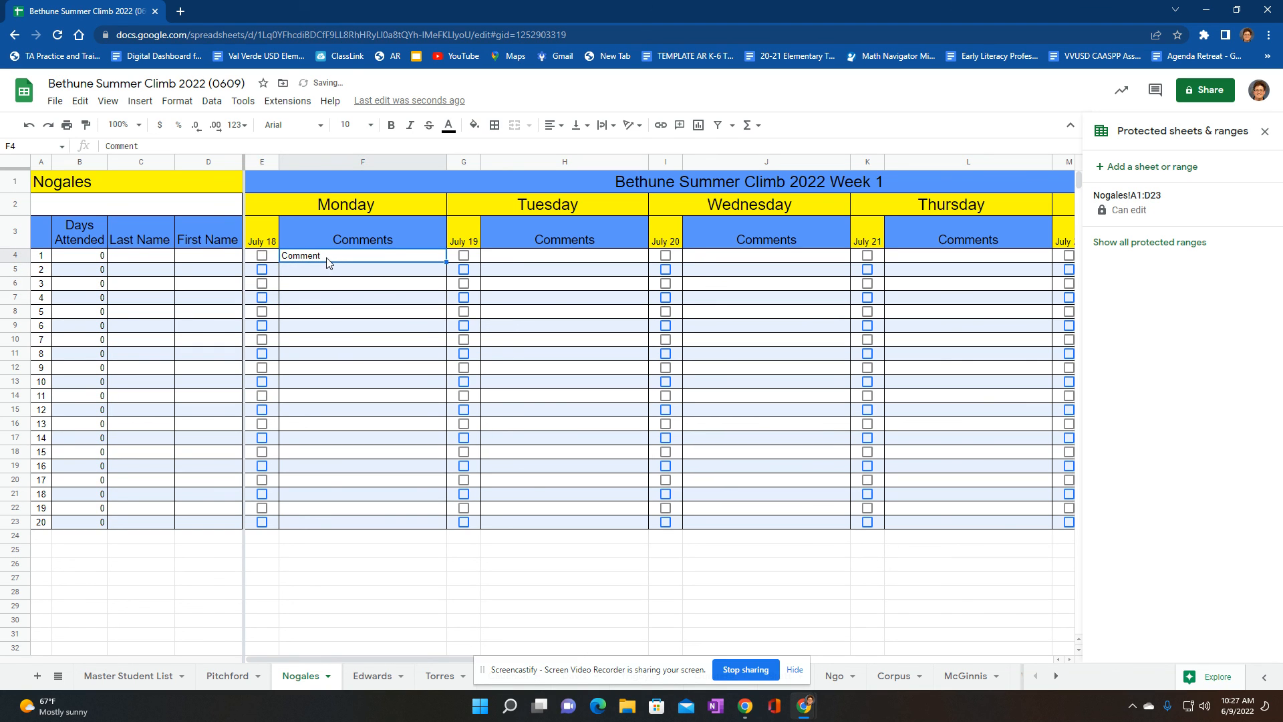
pyautogui.press('Delete')
pyautogui.click(138, 675)
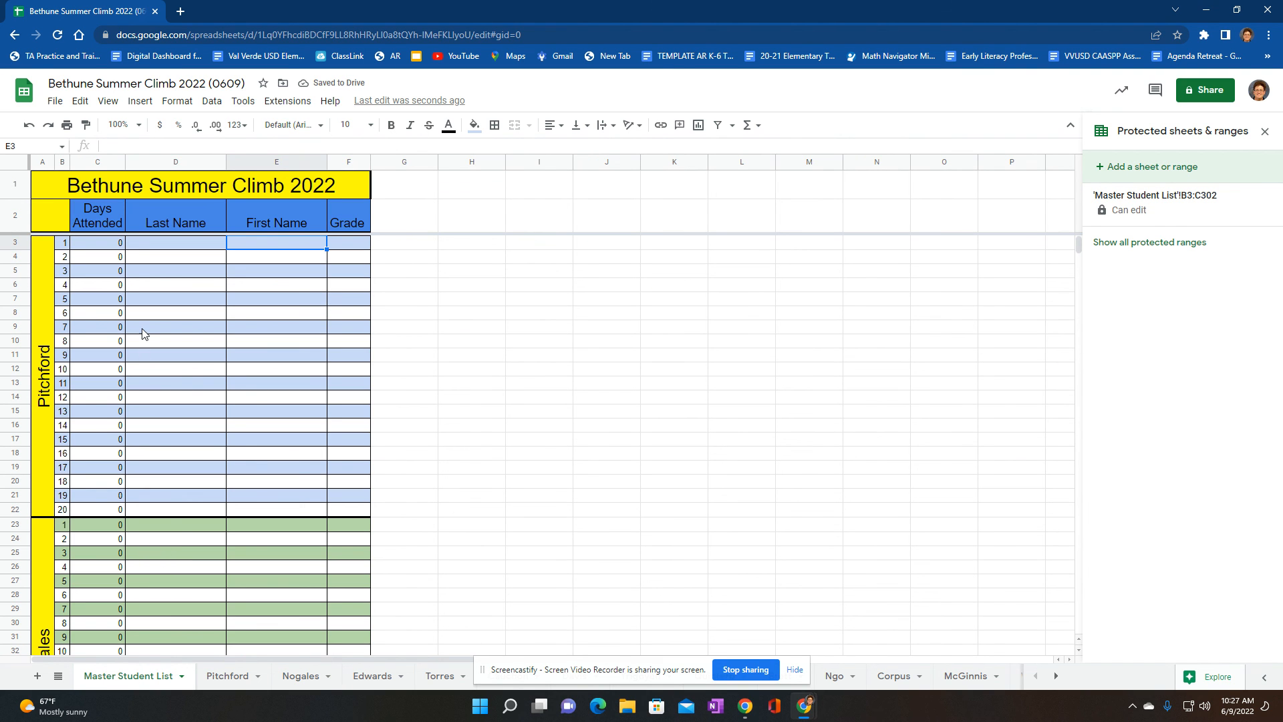